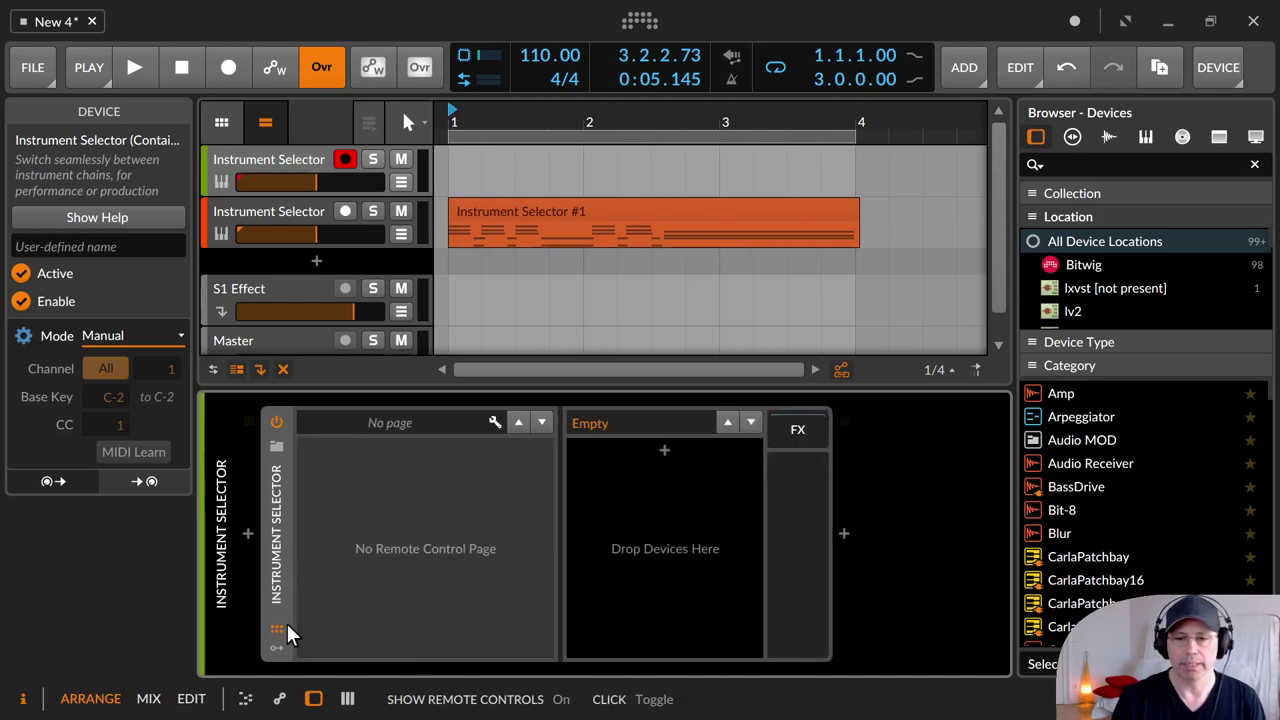
Hide the Instrument Selector's remote controls and leave its modulator slots hidden after briefly showing them.
left_click(286, 629)
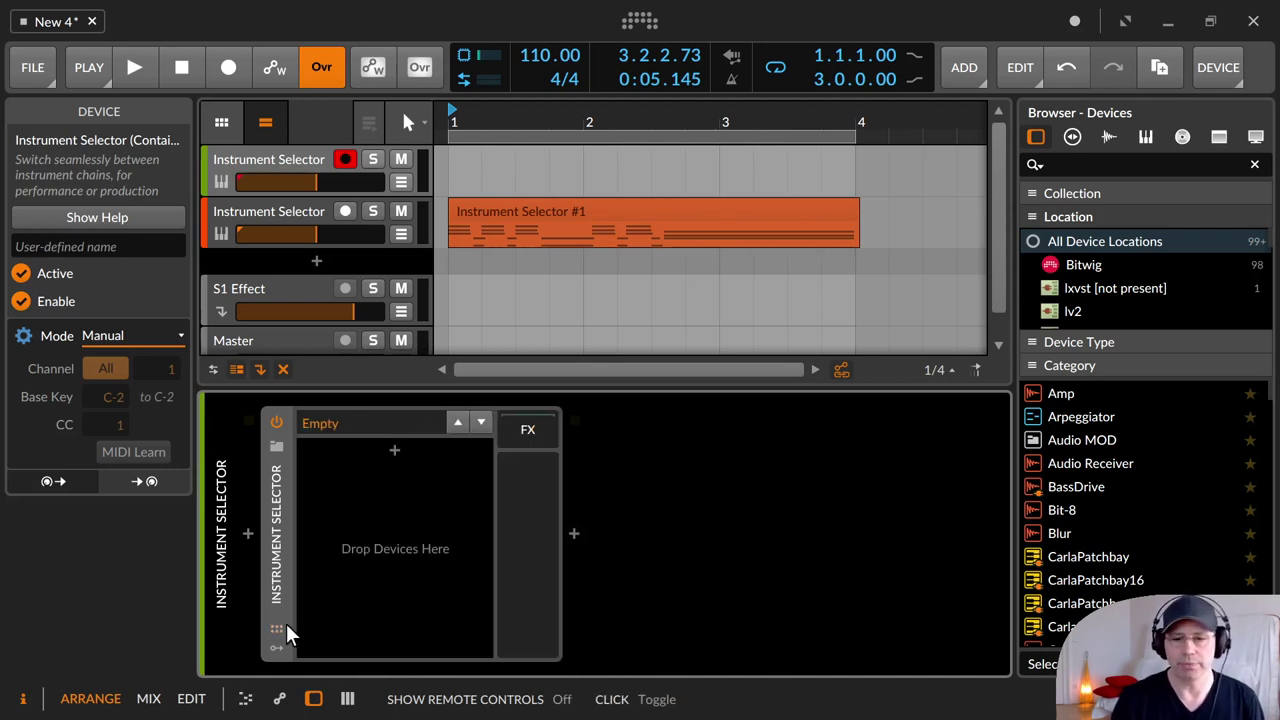
left_click(277, 649)
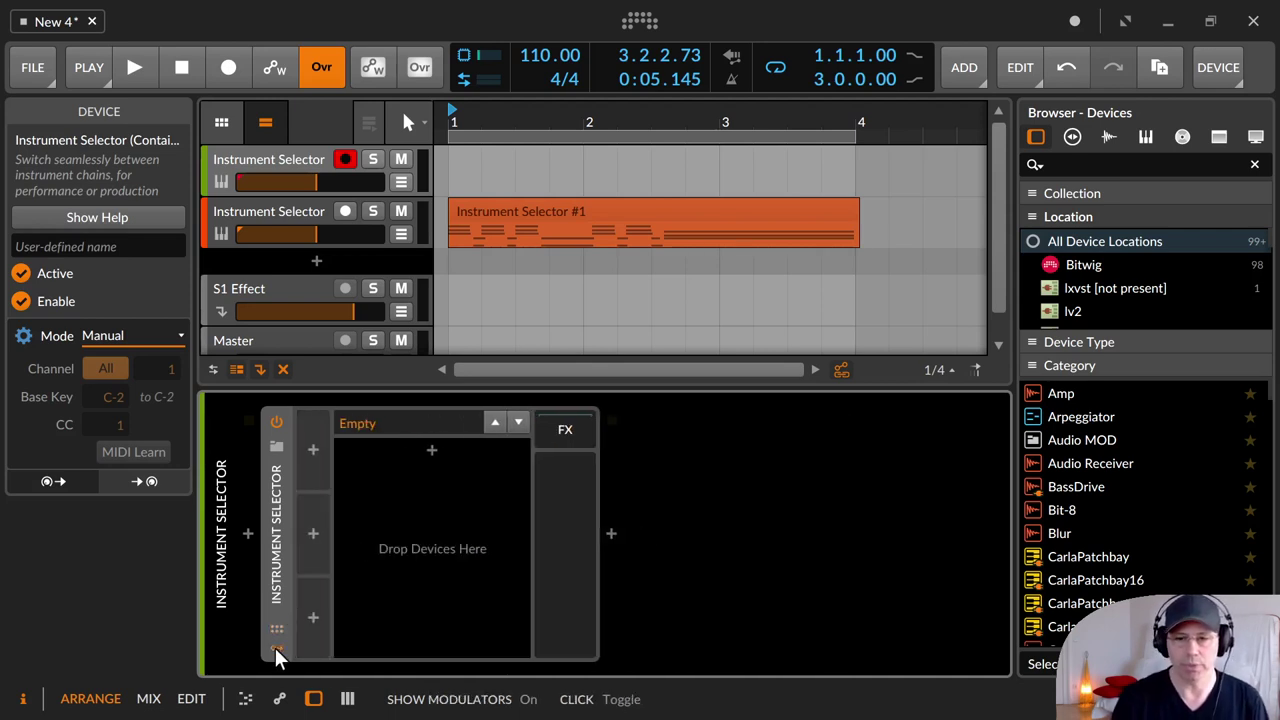
left_click(275, 648)
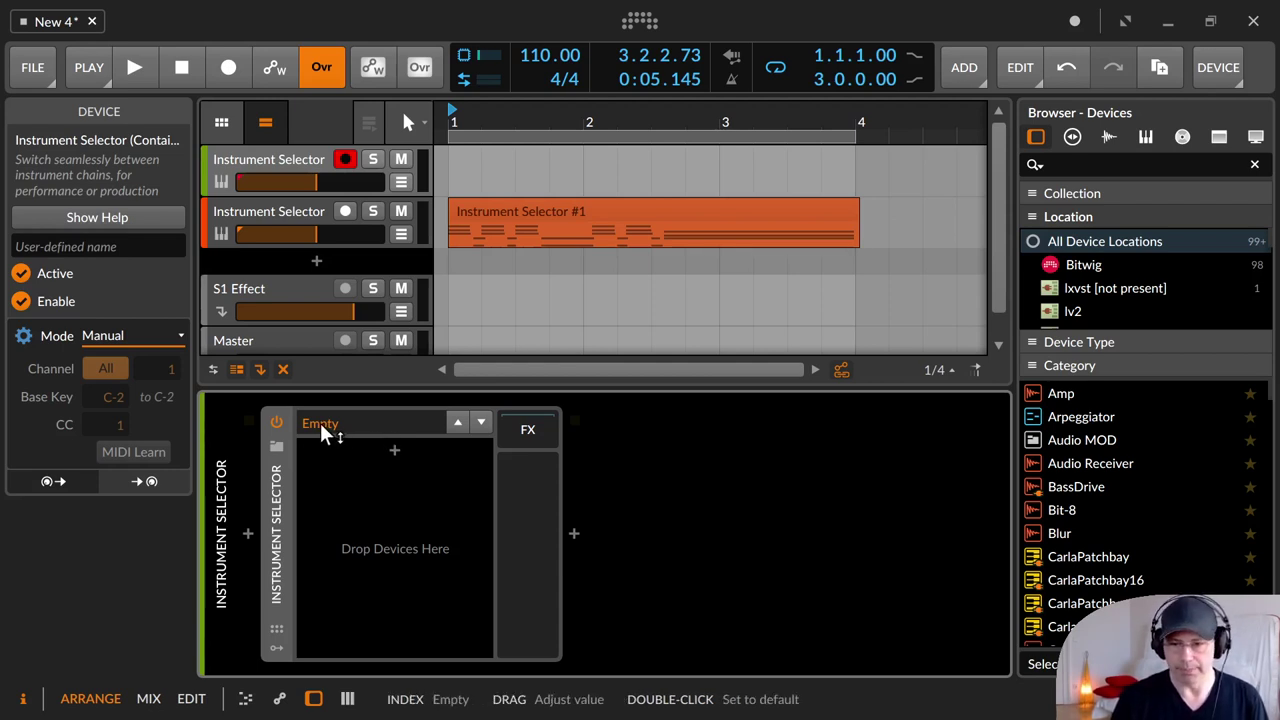
Add a Polymer synth as the first layer of the empty Instrument Selector, searching for "pol".
left_click(393, 453)
type("up")
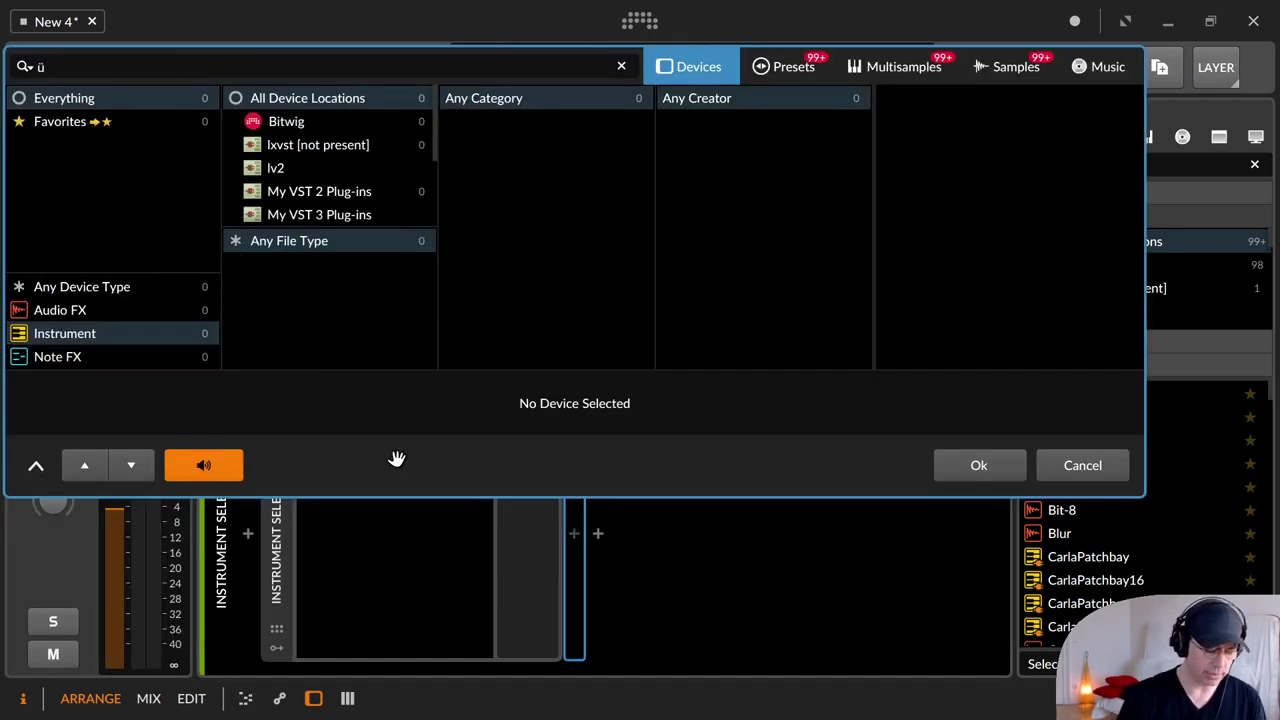
key("BackSpace")
key("BackSpace")
key("BackSpace")
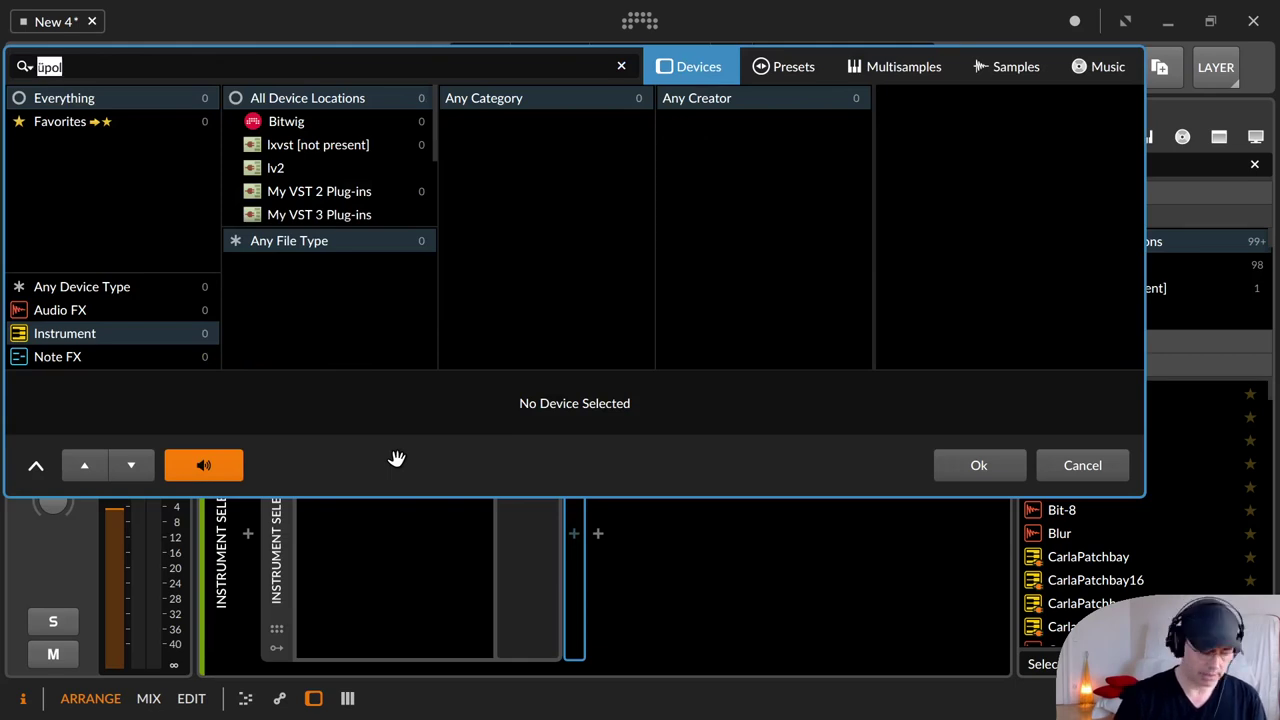
type("pol")
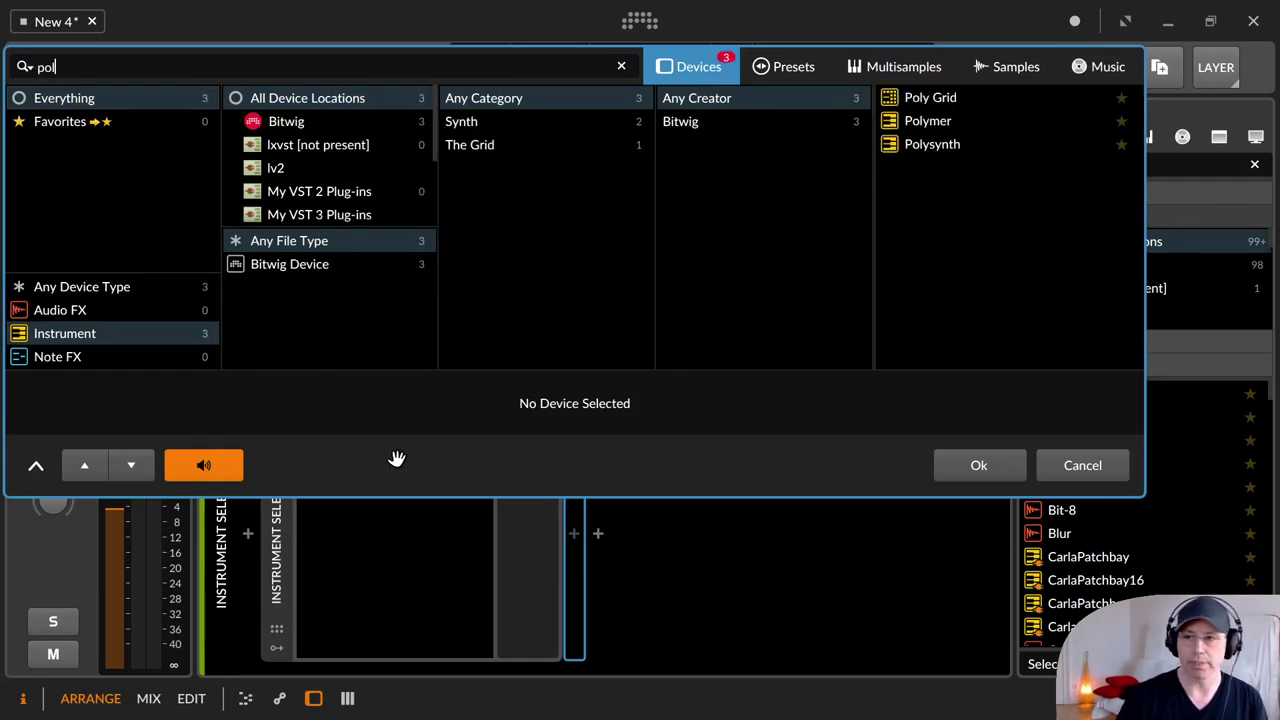
key("Down")
key("Down")
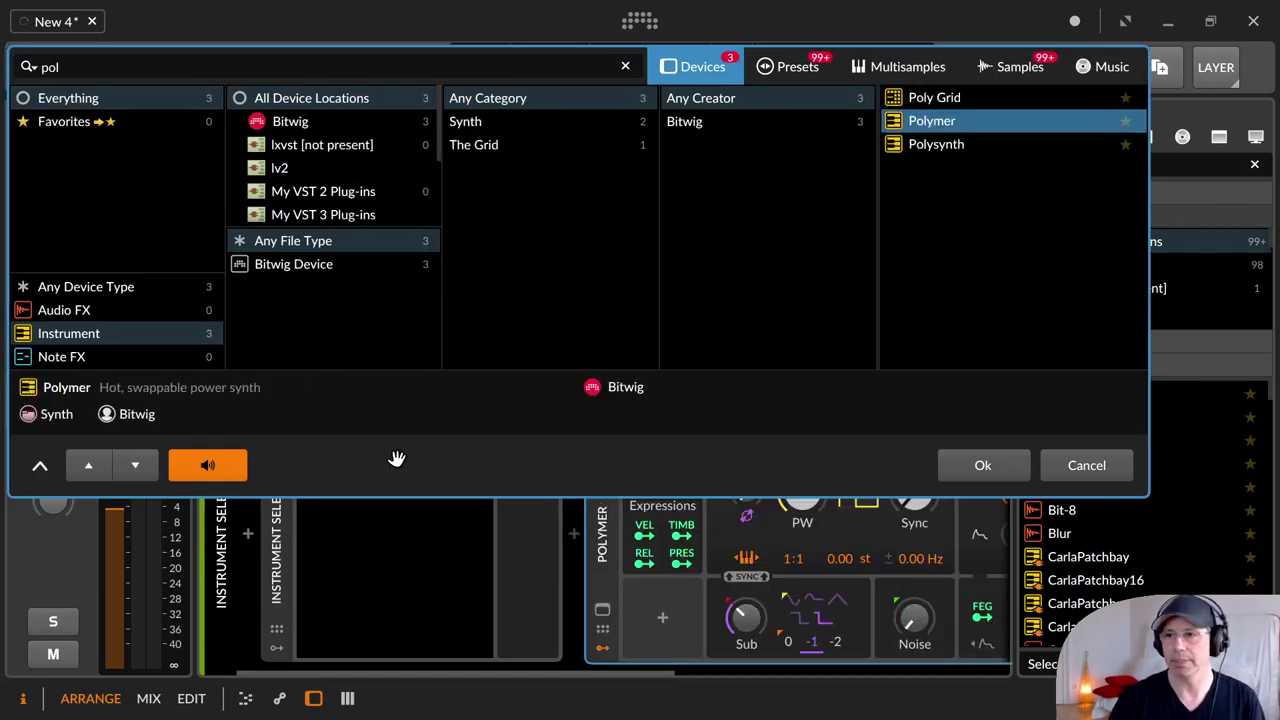
key("Return")
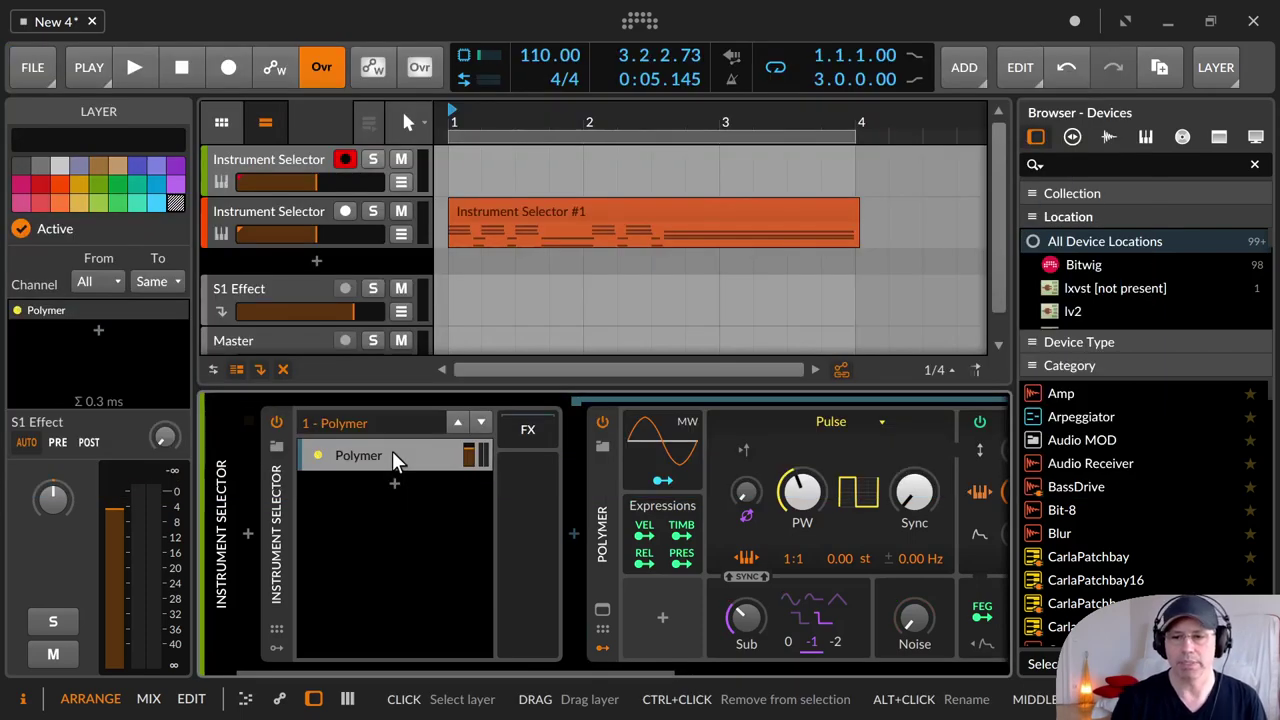
Duplicate the Polymer layer three times inside the Instrument Selector.
left_click(392, 455)
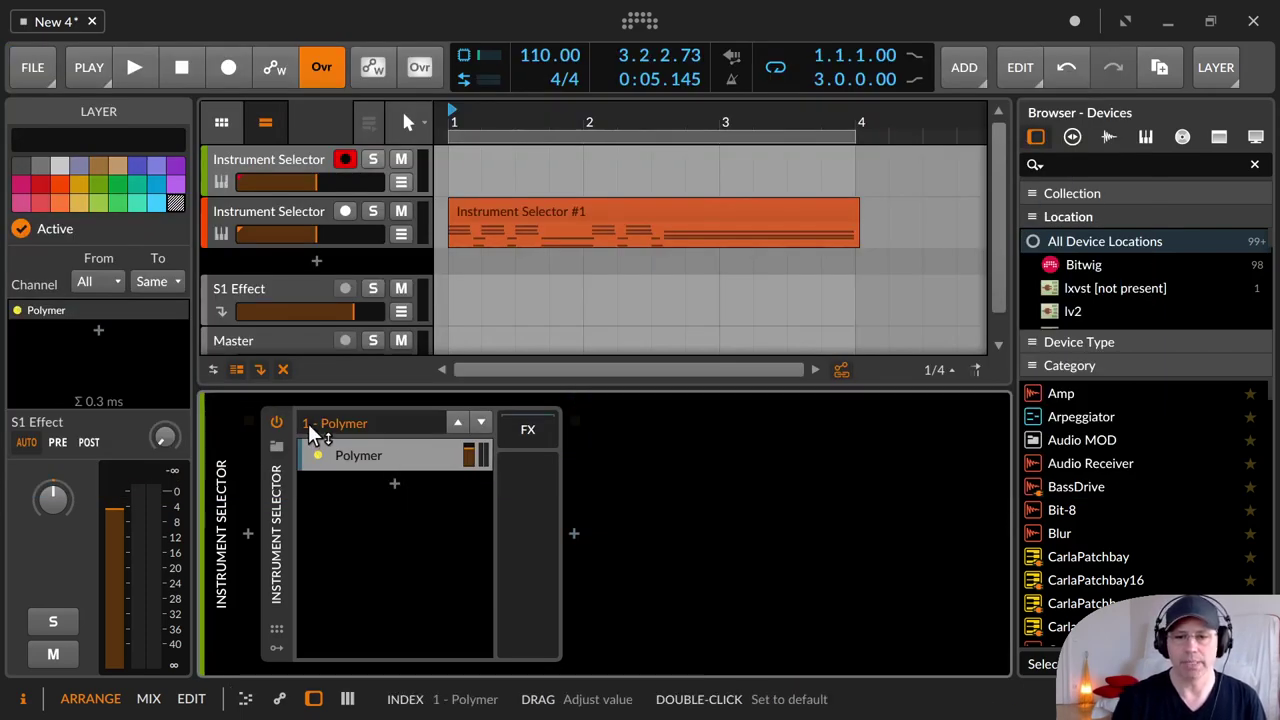
left_click(397, 453)
key("ctrl+d")
key("ctrl+d")
key("ctrl+d")
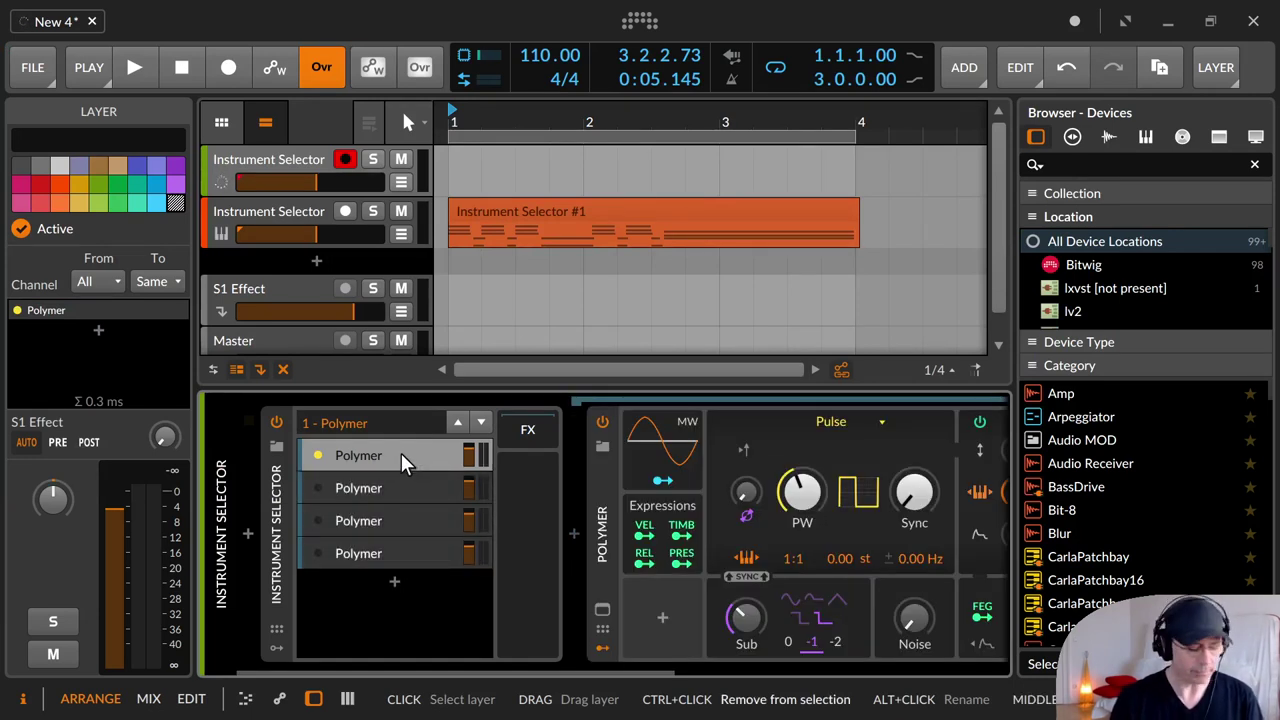
Give the Polymer device in the second layer the user-defined name "Hallo".
left_click(401, 481)
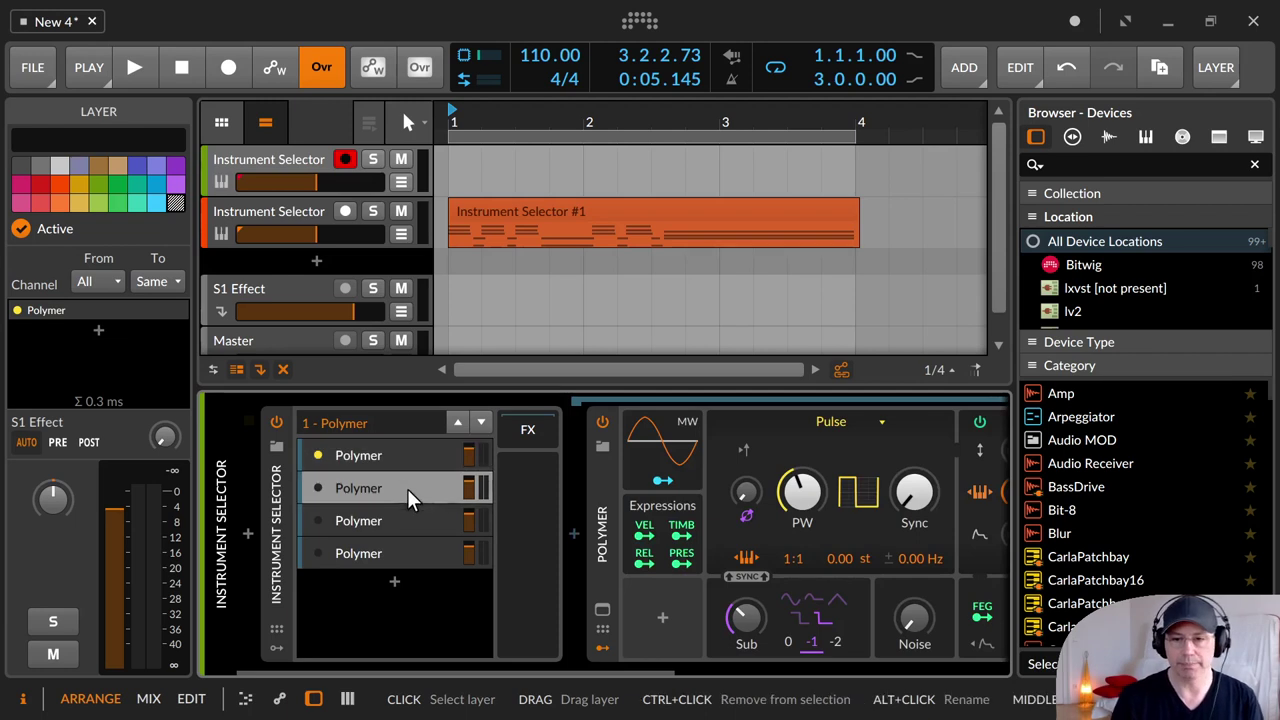
left_click(606, 557)
right_click(102, 213)
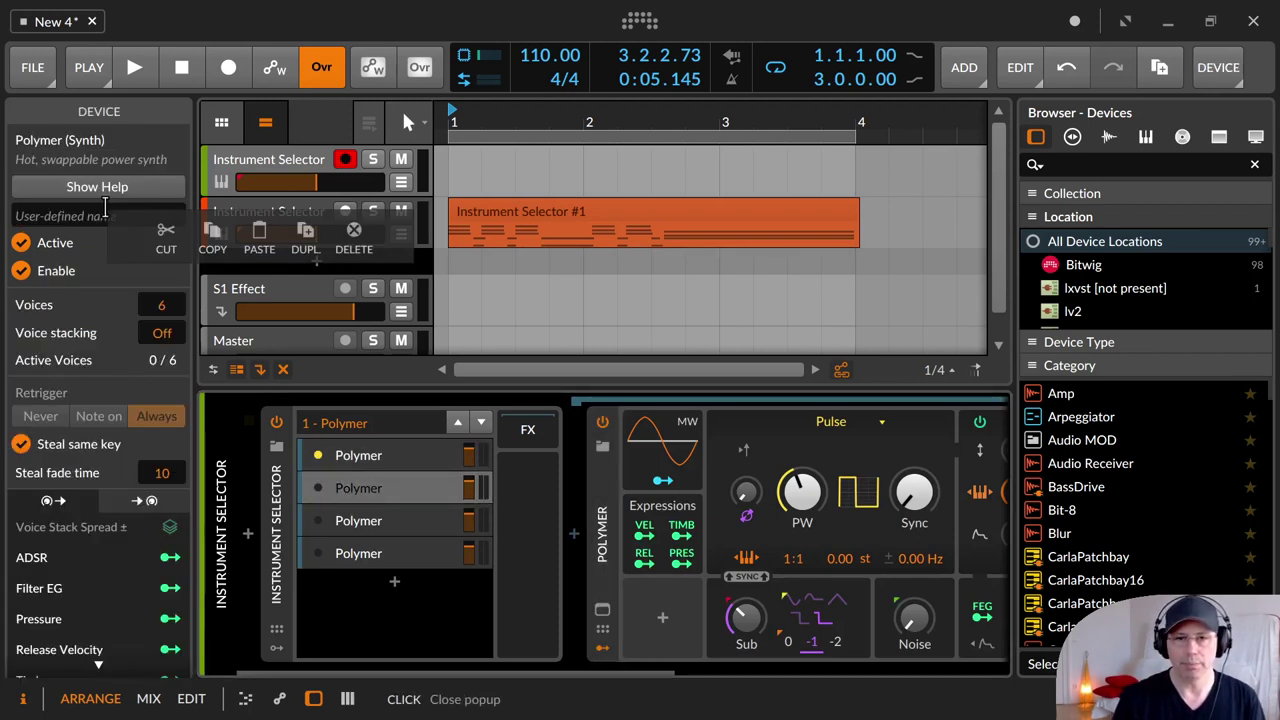
left_click(102, 213)
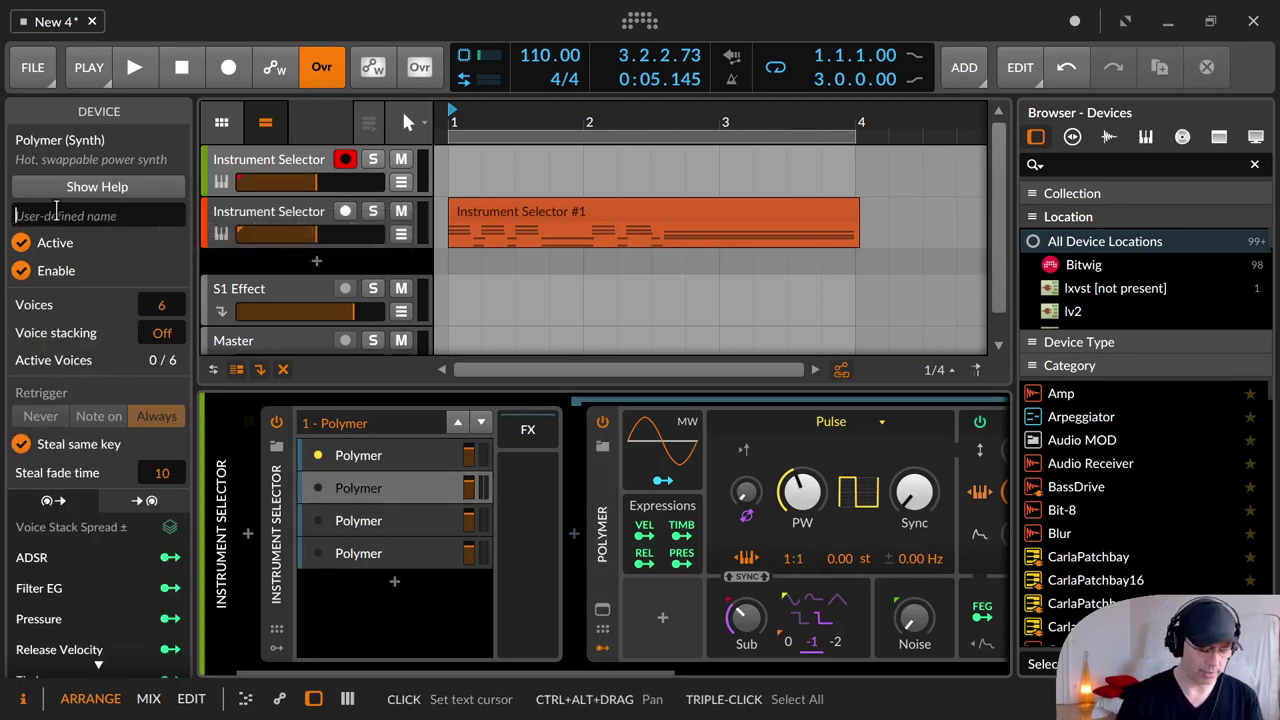
type("Hallo")
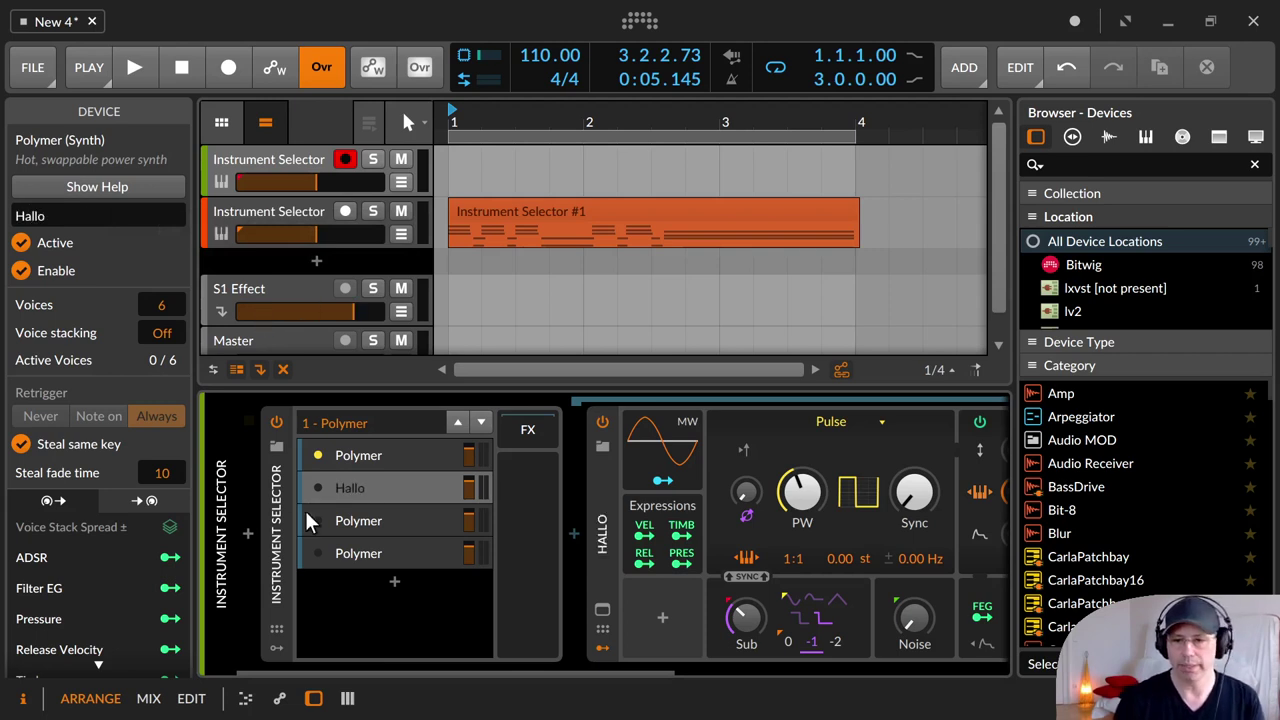
Give the Polymer device in the third layer the user-defined name "Welt".
left_click(336, 513)
left_click(594, 536)
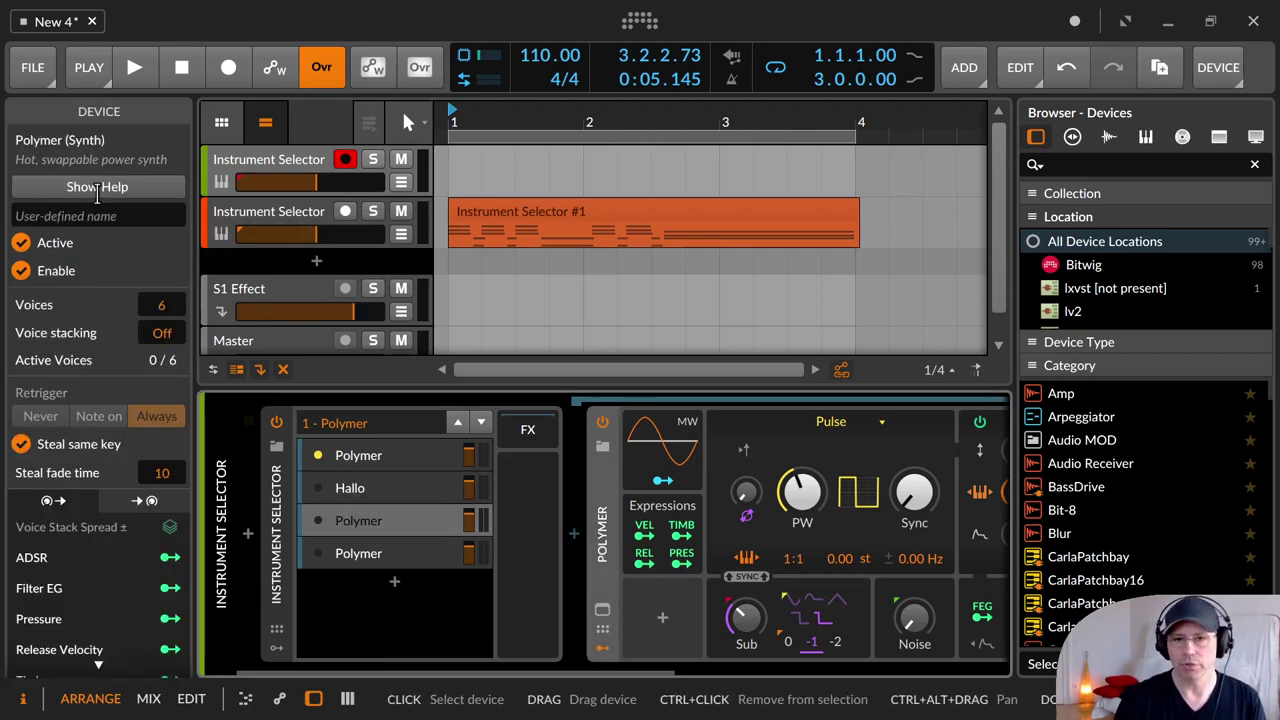
left_click(88, 216)
type("Welt")
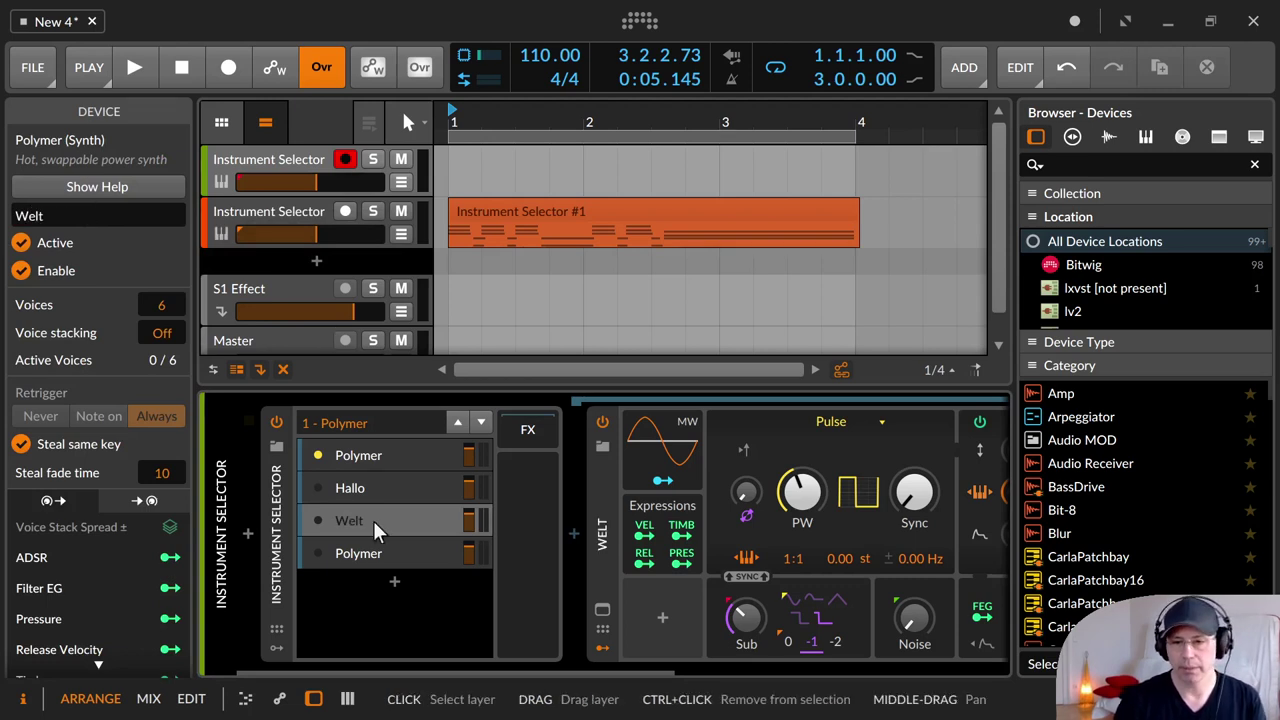
Give the Polymer device in the fourth layer the user-defined name "Linux".
left_click(373, 550)
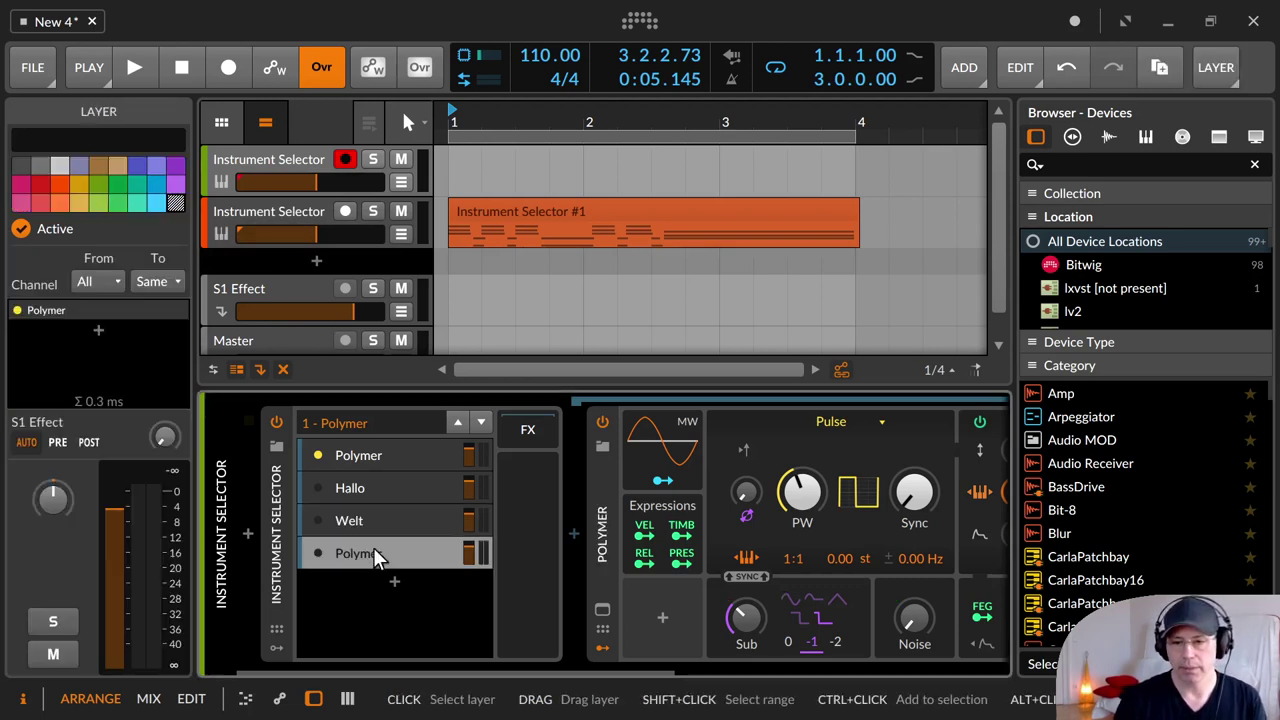
left_click(619, 527)
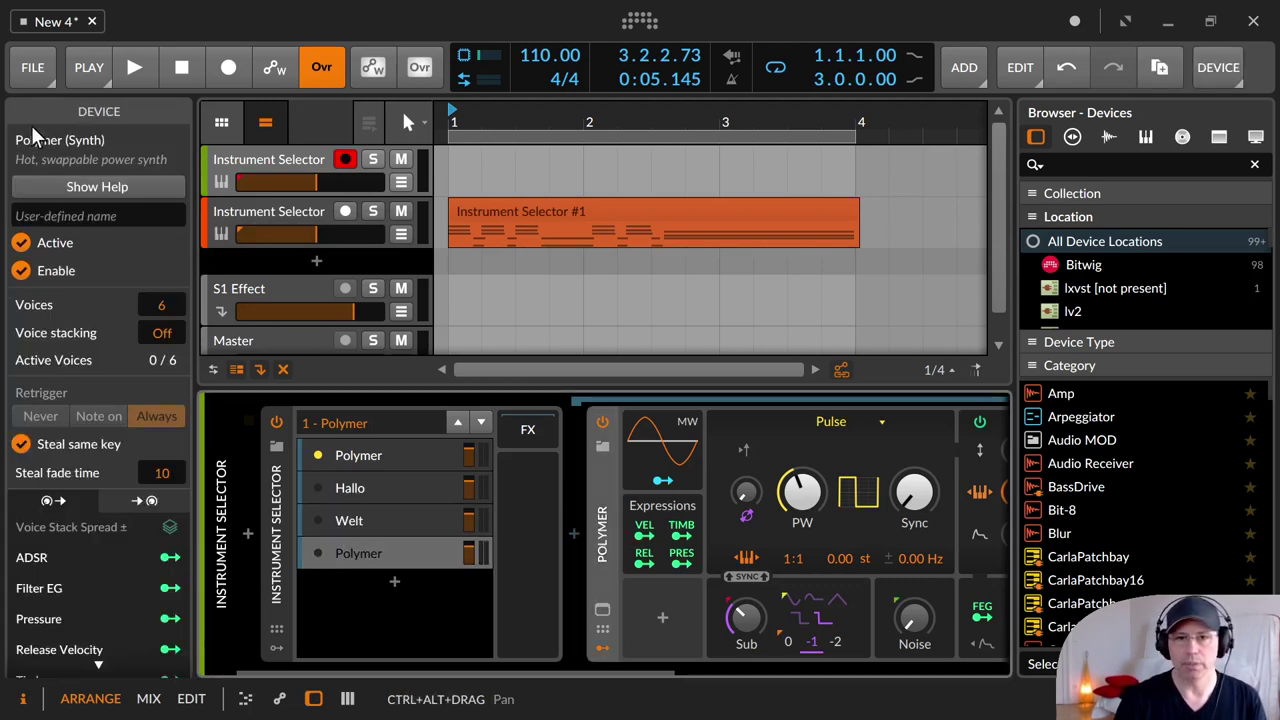
left_click(79, 216)
type("Linux")
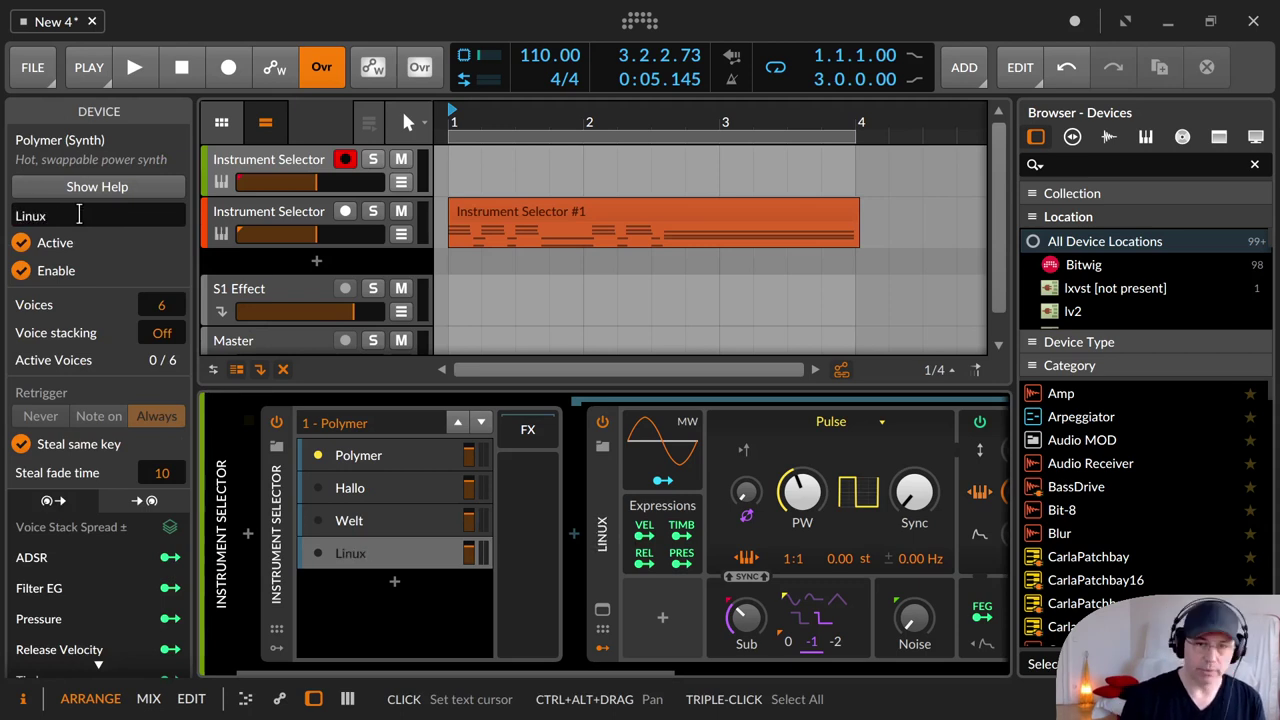
Select the Polymer, Hallo, Welt and Linux layers one after another to view each device, keeping Polymer as the active layer.
left_click(373, 455)
left_click(366, 486)
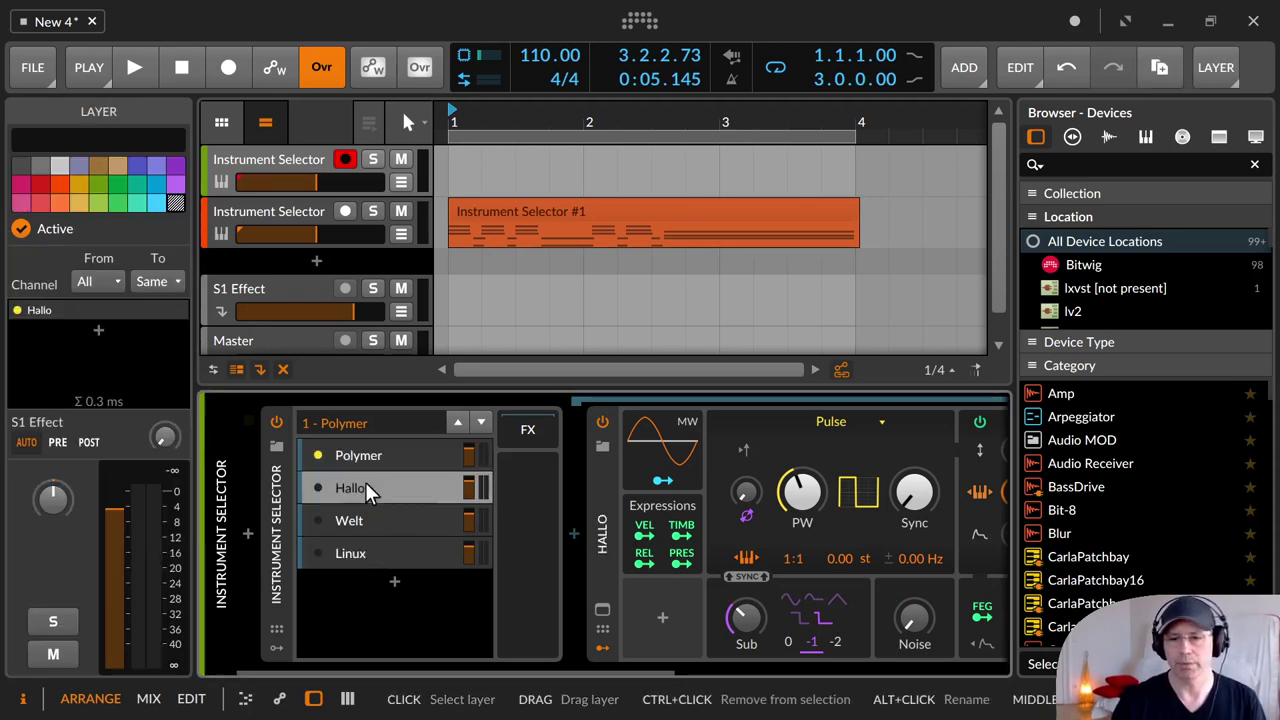
left_click(380, 522)
left_click(380, 550)
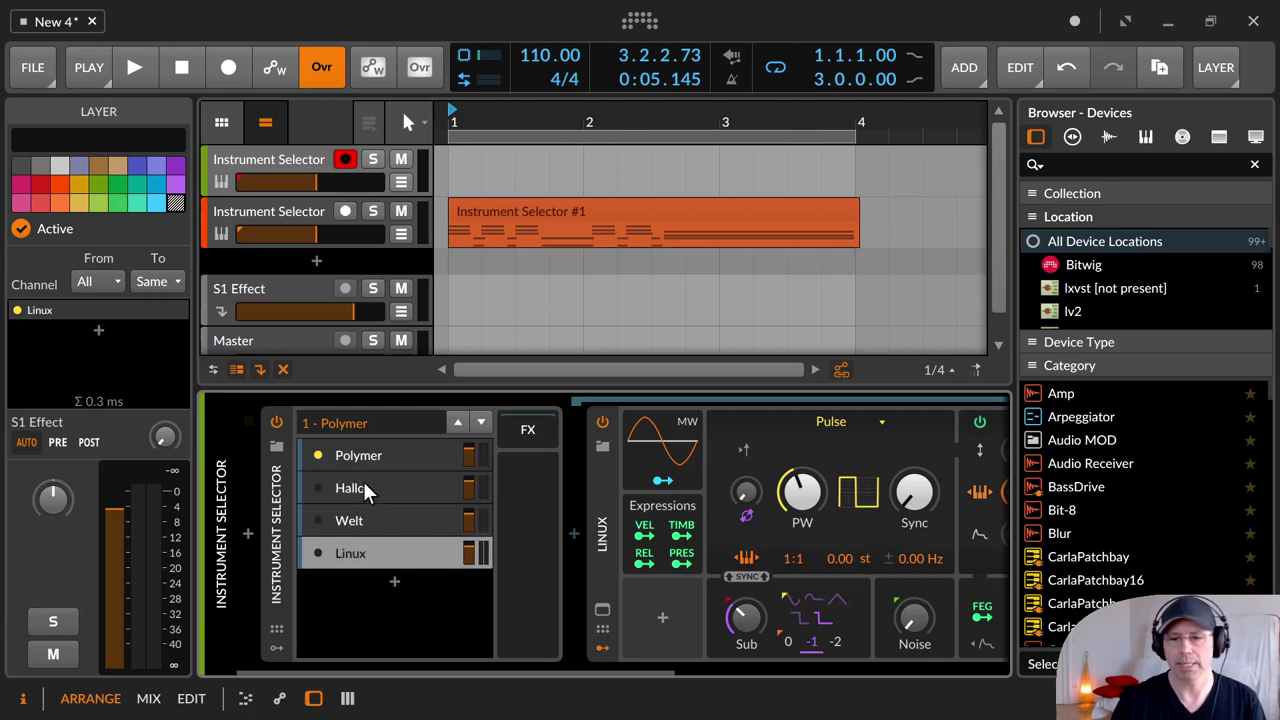
left_click(319, 455)
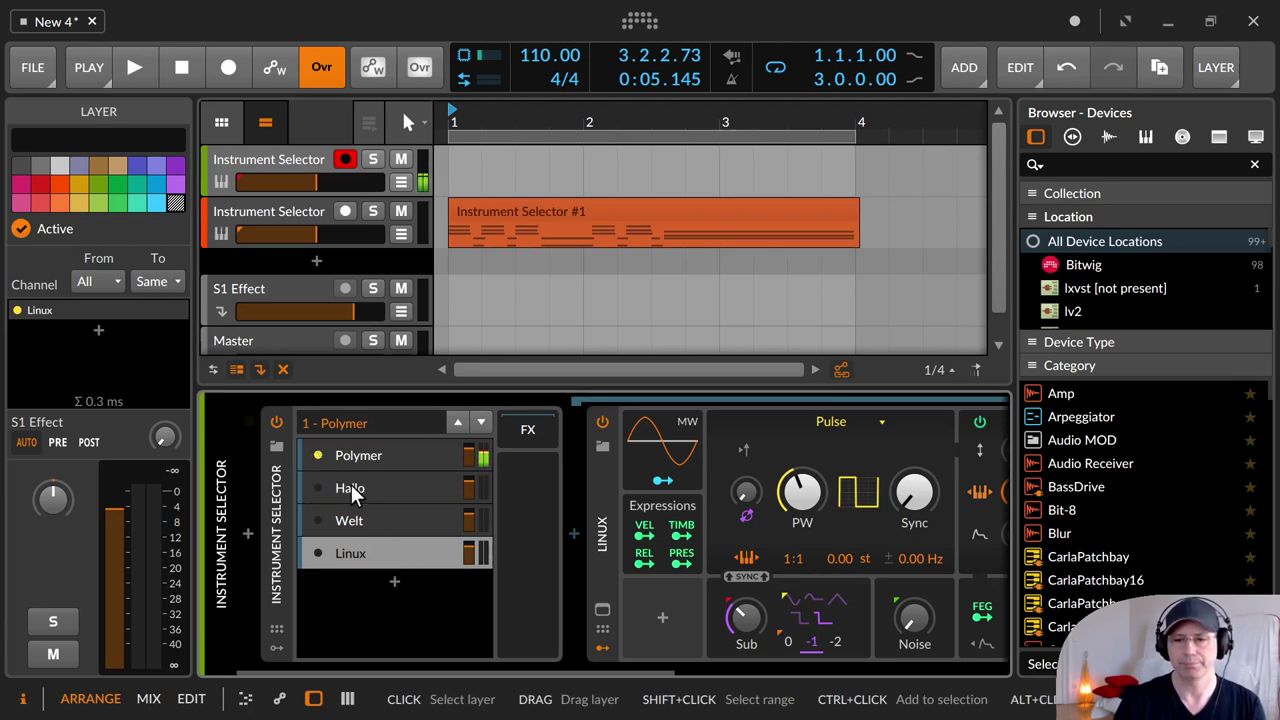
Make Hallo the active layer and lower its low-pass filter cutoff to about 152 Hz.
left_click(344, 485)
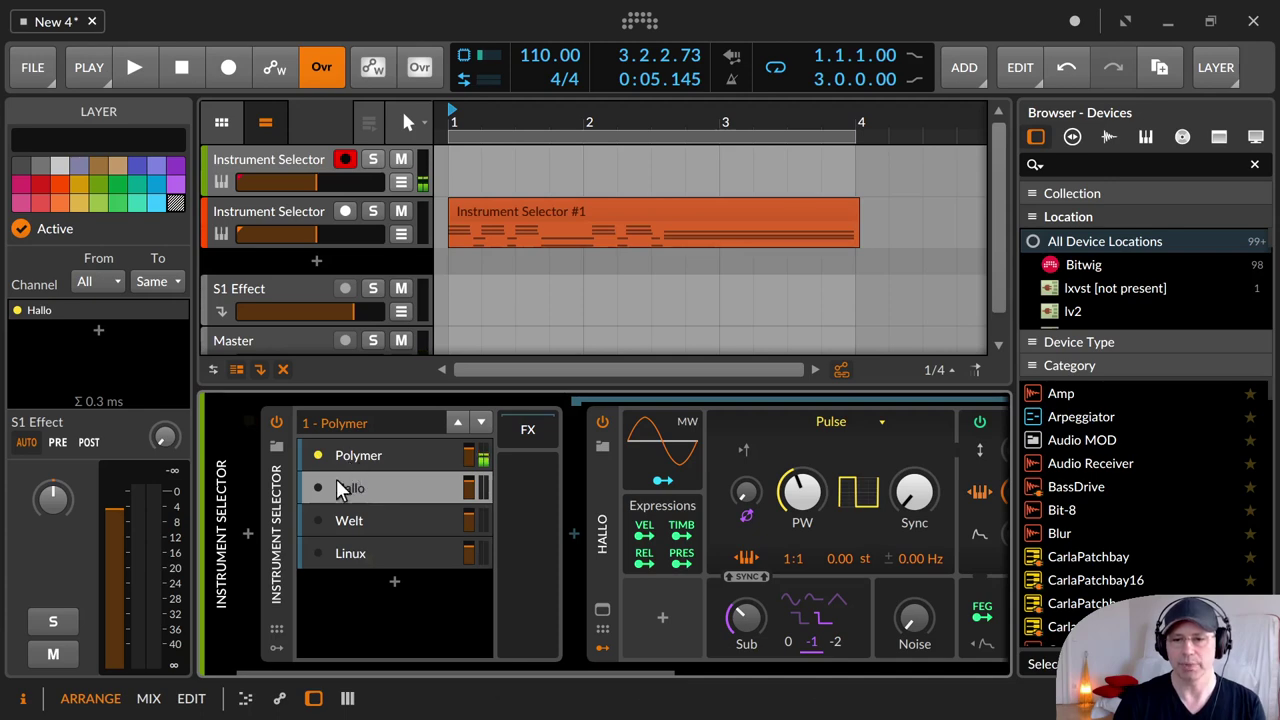
left_click(318, 487)
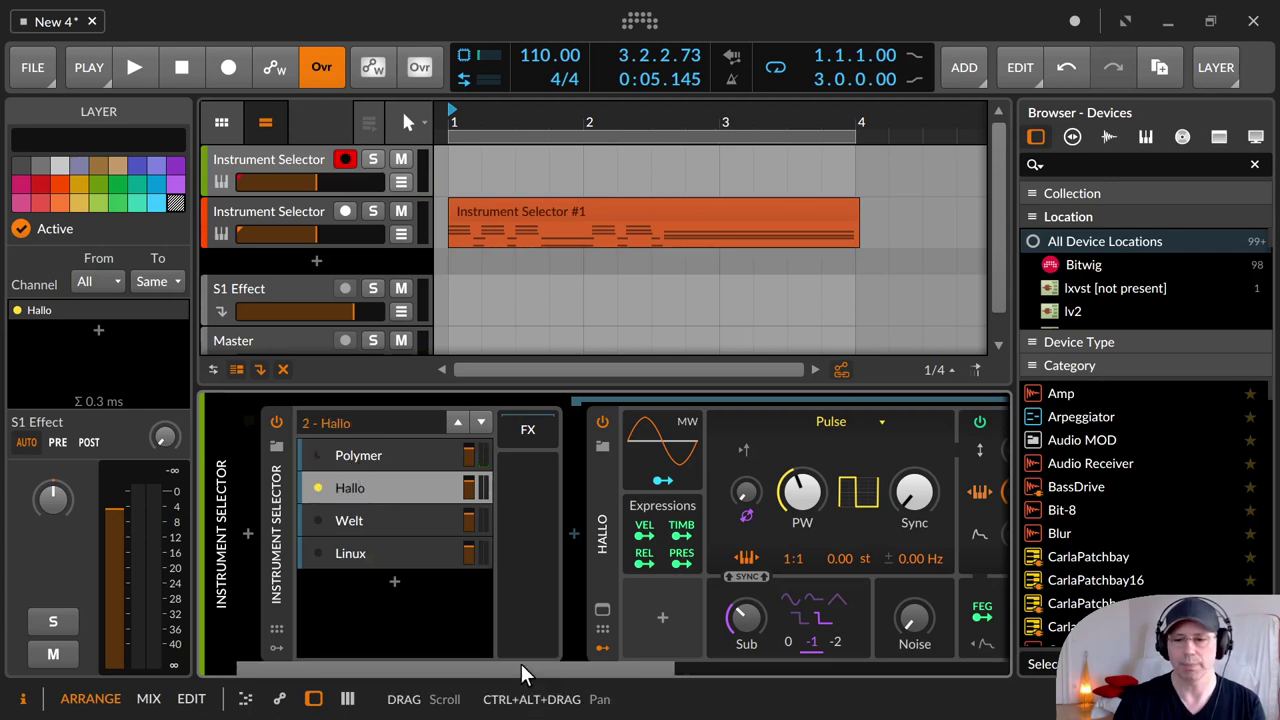
left_click_drag(521, 664, 795, 668)
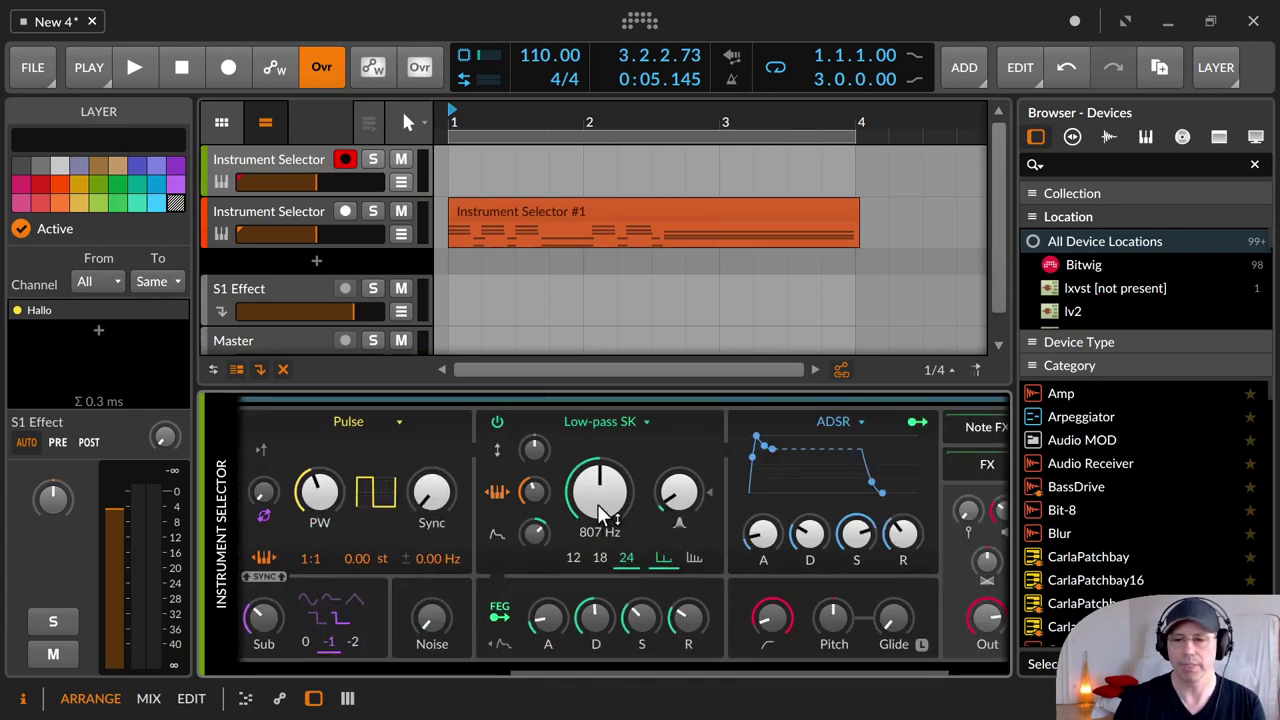
mouse_move(597, 504)
left_mouse_down()
mouse_move(598, 520)
mouse_move(599, 505)
left_mouse_up()
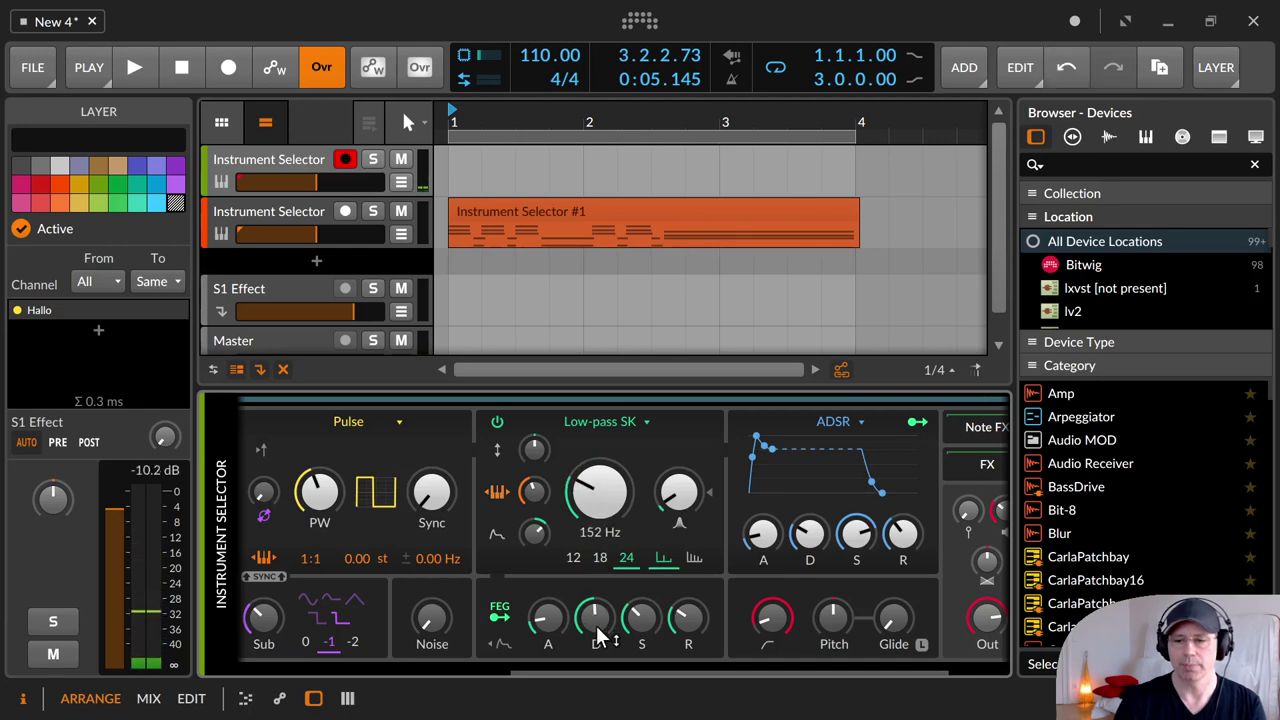
Make Welt the active layer and change its Polymer oscillator to Sawtooth.
left_click_drag(594, 662, 319, 665)
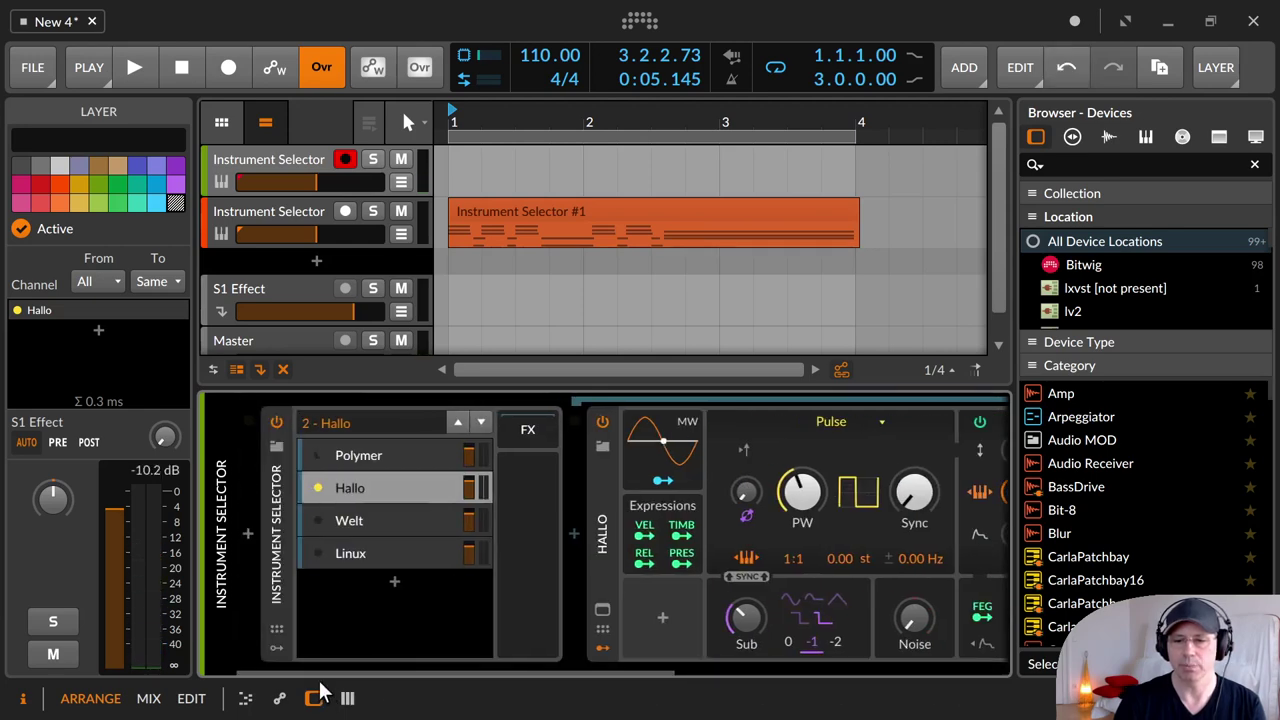
left_click(369, 519)
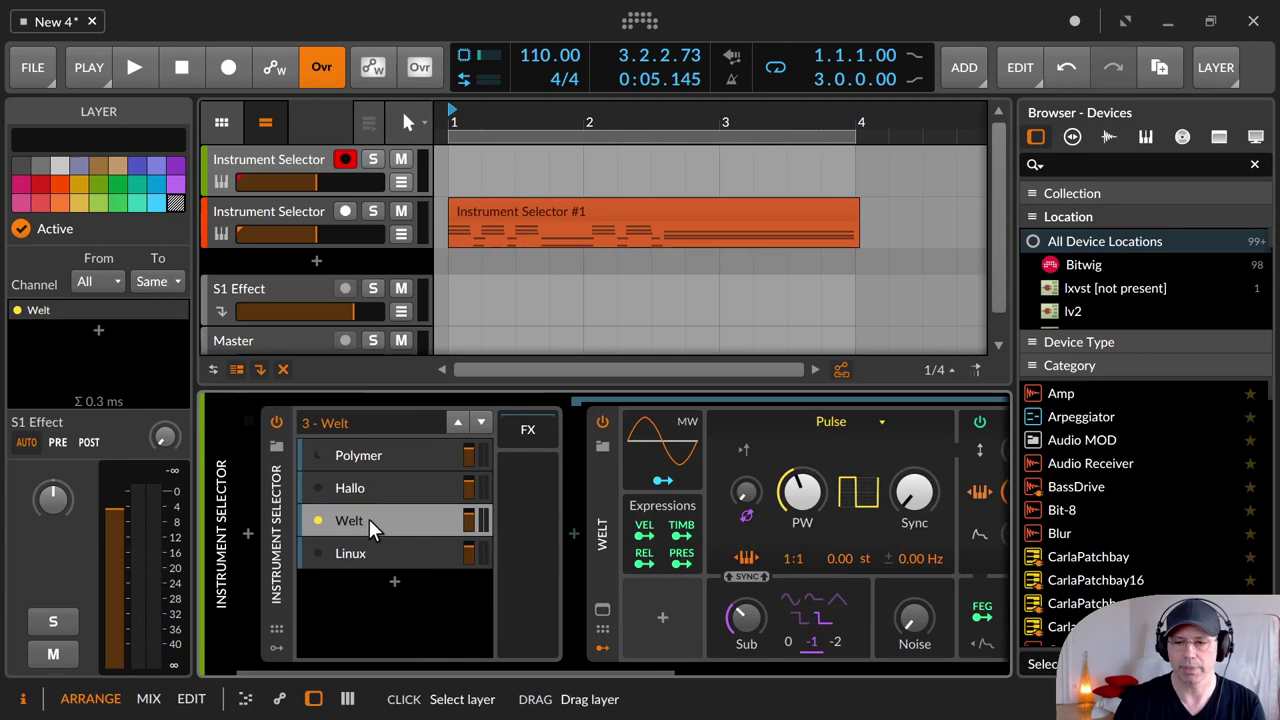
left_click(605, 668)
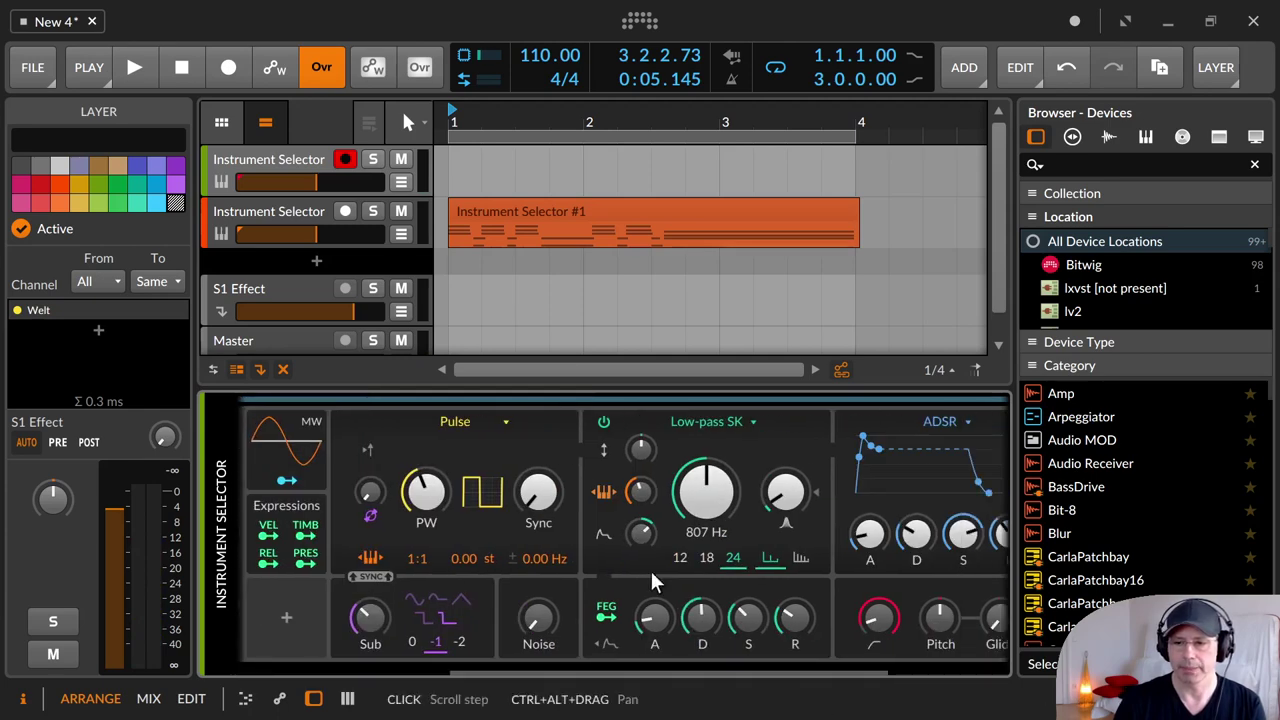
left_click(493, 425)
left_click(585, 504)
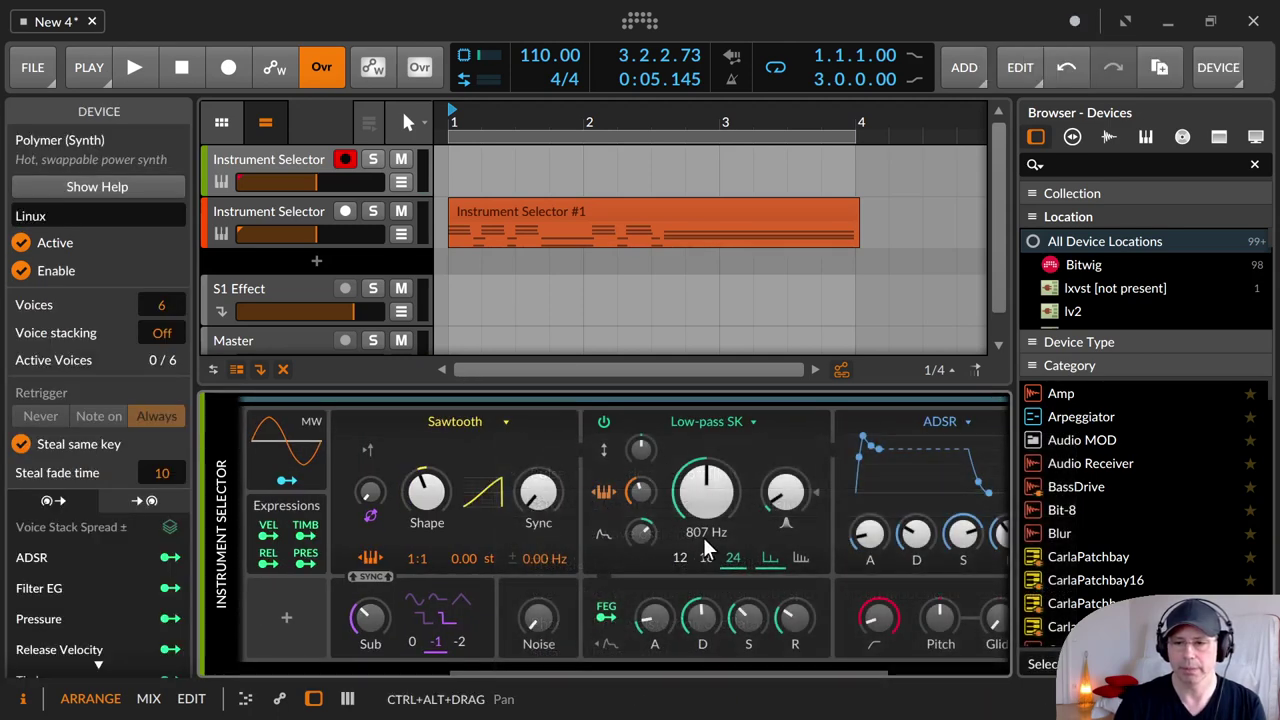
Raise the Welt synth's low-pass cutoff to about 6.78 kHz and lengthen its ADSR envelope's attack.
left_click_drag(731, 498, 731, 440)
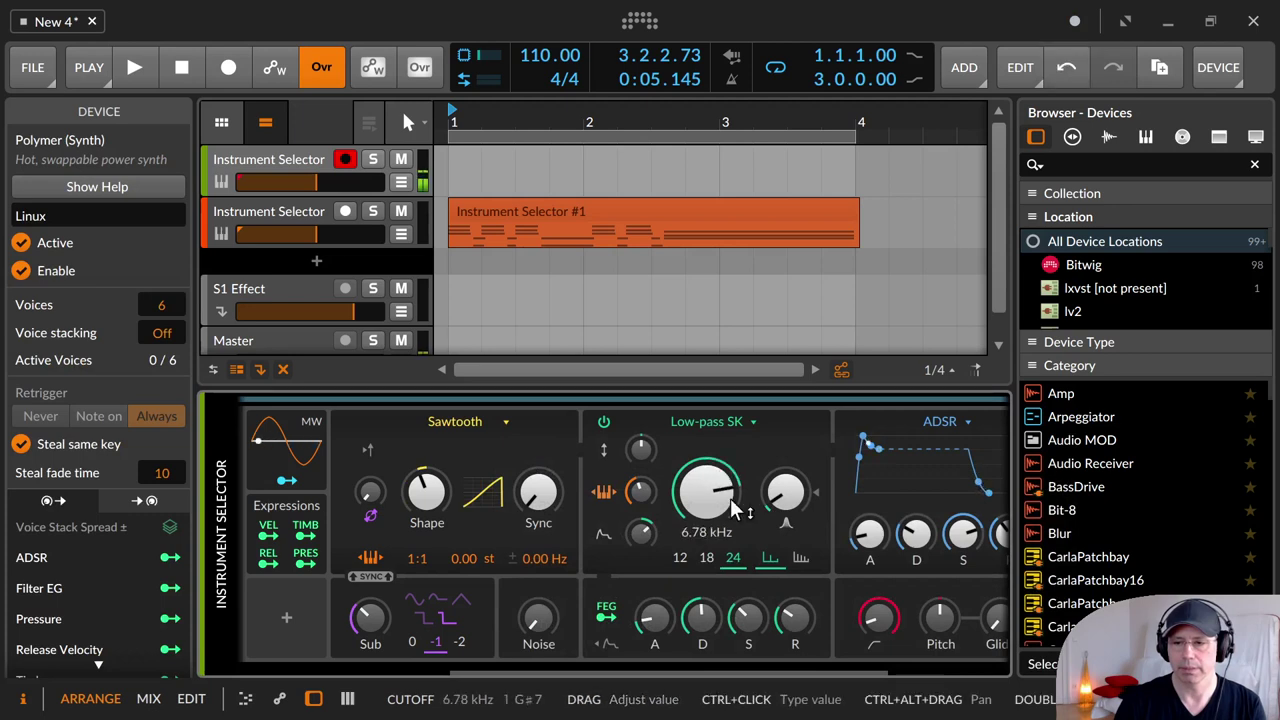
left_click_drag(869, 534, 869, 562)
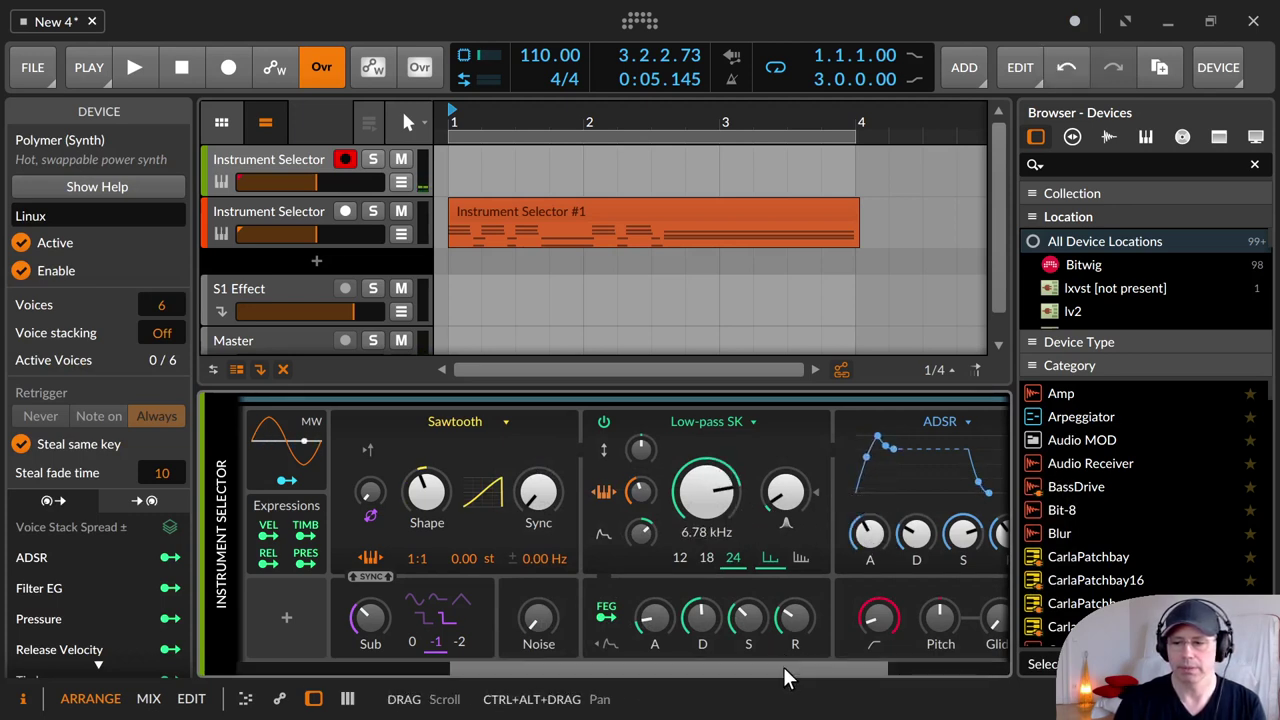
Make Linux the active layer and change its Polymer oscillator to Swarm, adjusting the Spread.
left_click_drag(784, 671, 354, 620)
left_click(323, 551)
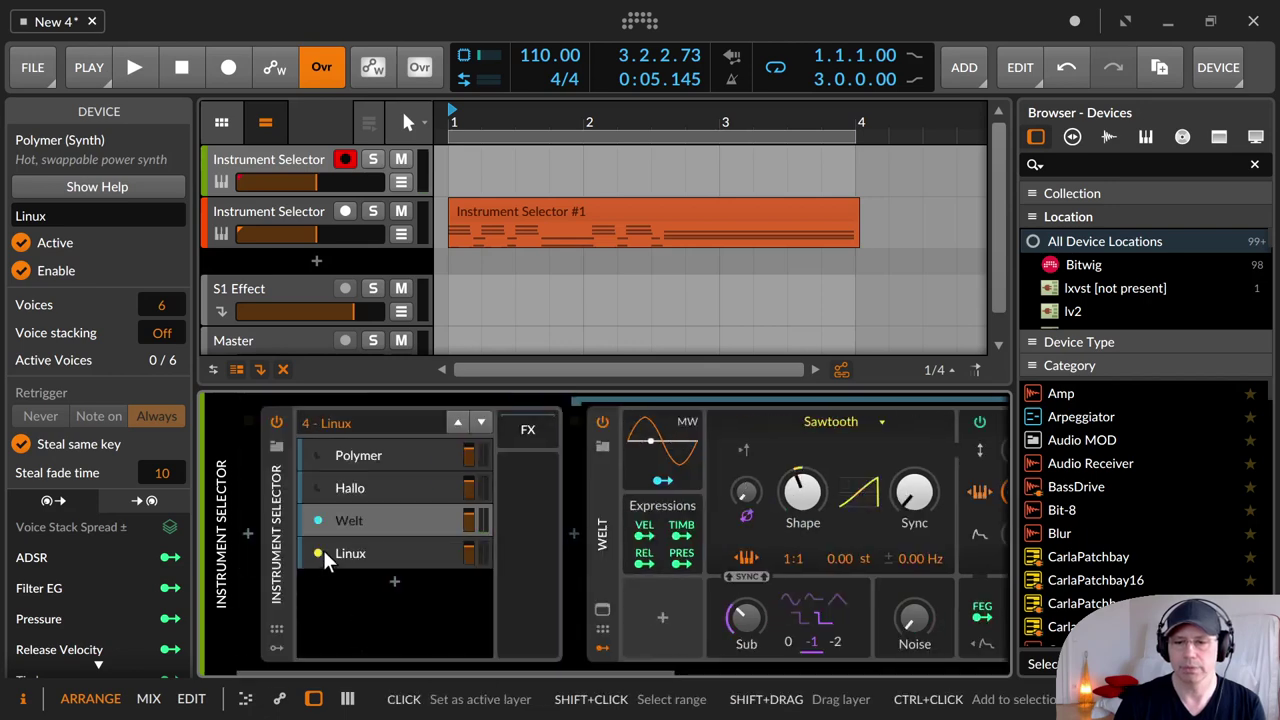
left_click(835, 424)
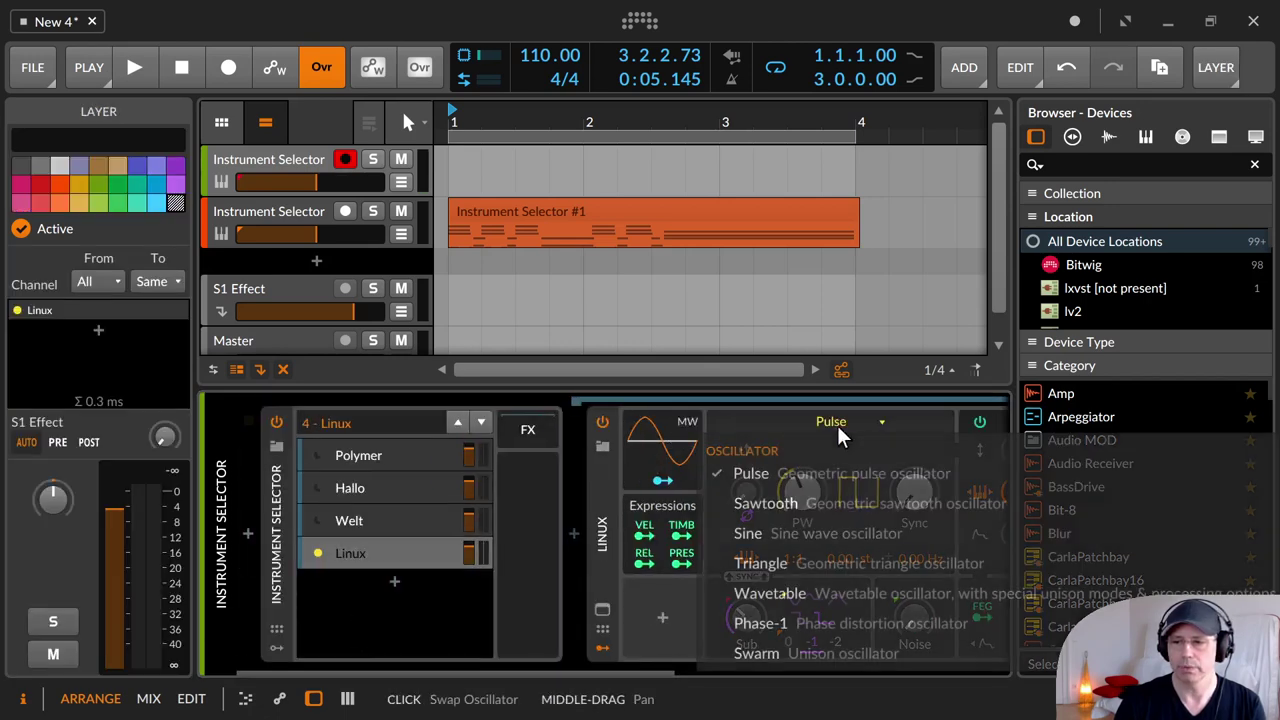
left_click(864, 652)
mouse_move(802, 490)
left_mouse_down()
mouse_move(802, 463)
mouse_move(802, 484)
left_mouse_up()
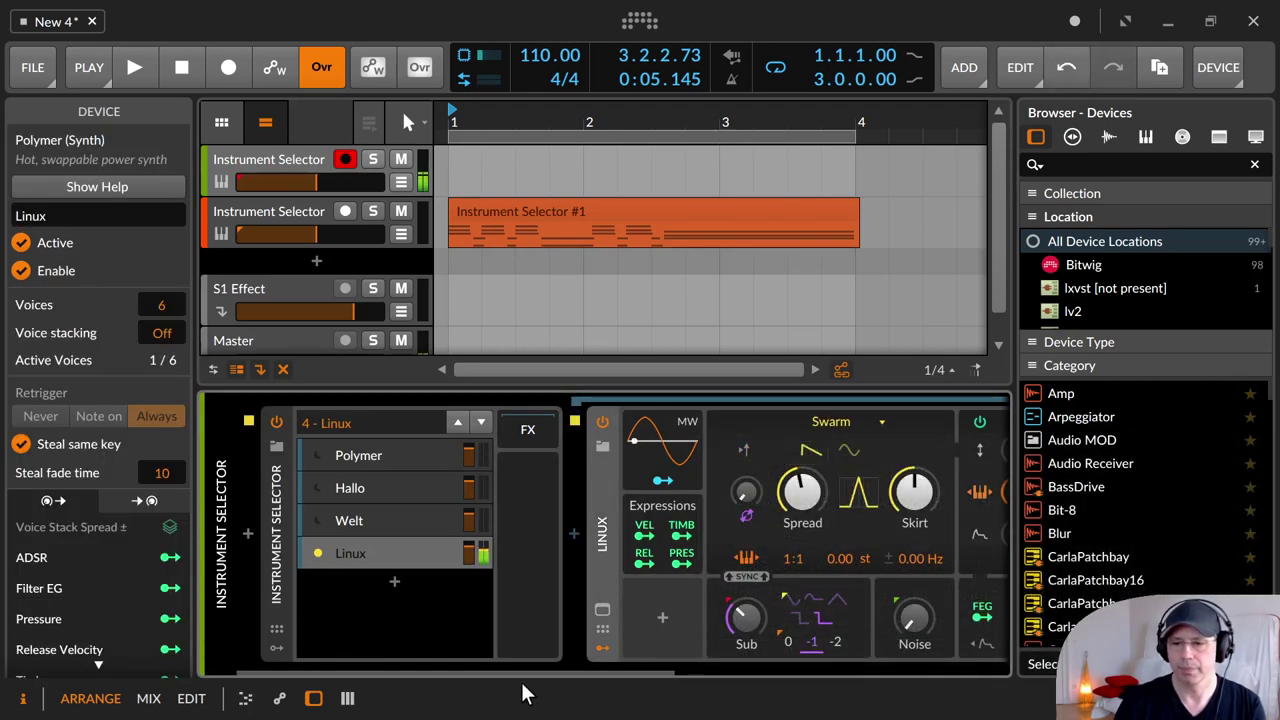
Raise the Linux synth's low-pass cutoff to about 4.34 kHz and lengthen its ADSR envelope's release.
left_click_drag(573, 671, 816, 657)
left_click_drag(640, 508, 640, 445)
left_click_drag(953, 537, 953, 505)
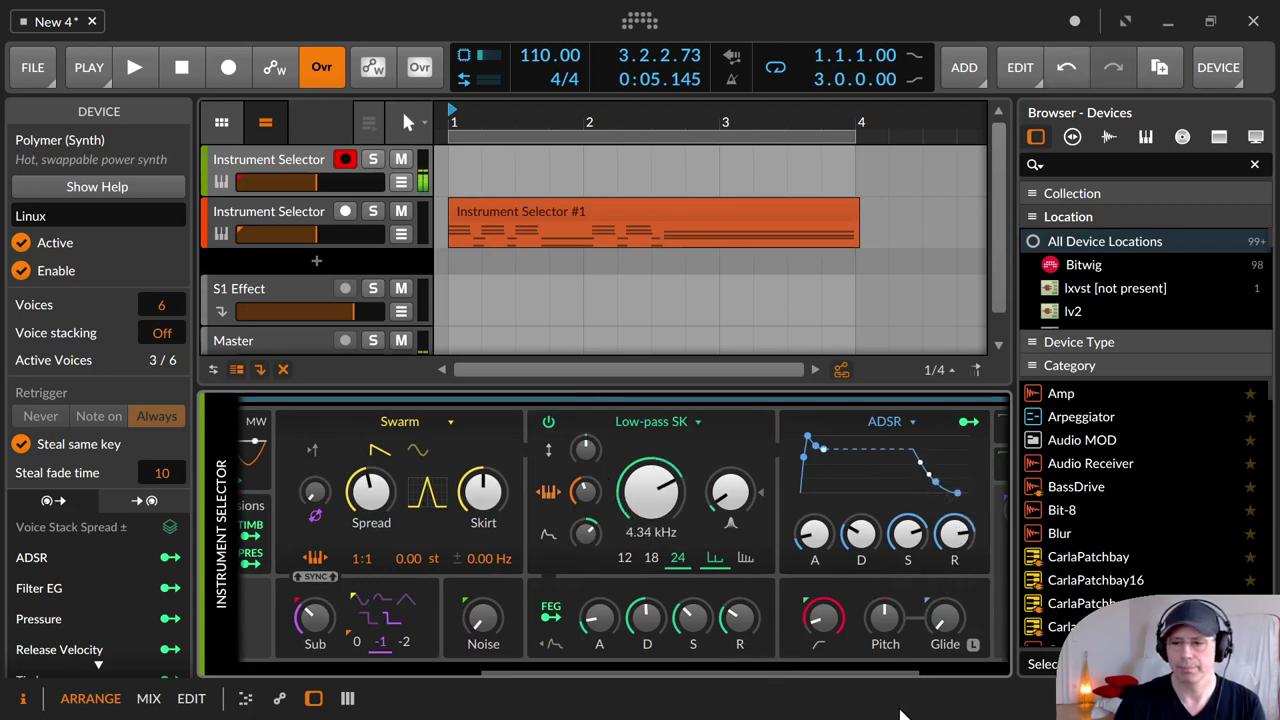
left_click_drag(740, 669, 136, 621)
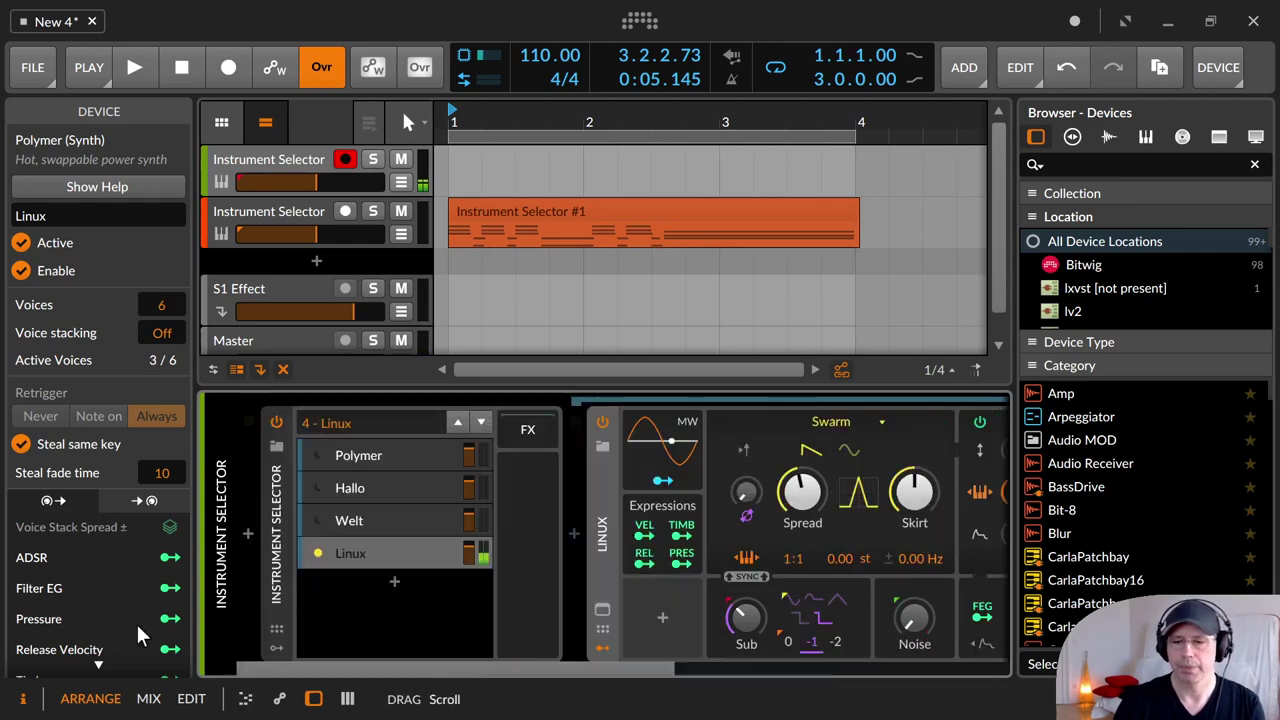
Make Polymer the active layer and insert a Delay-2 device into the Instrument Selector's shared FX chain.
left_click(355, 457)
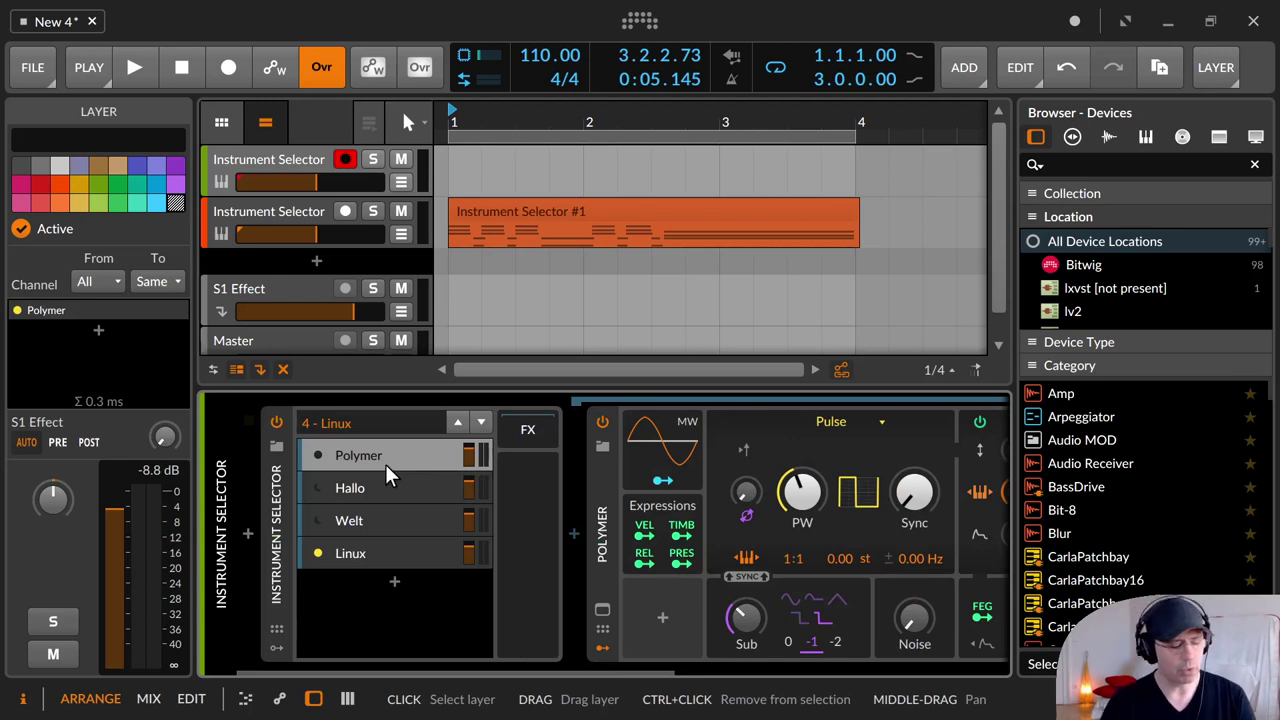
left_click(317, 455)
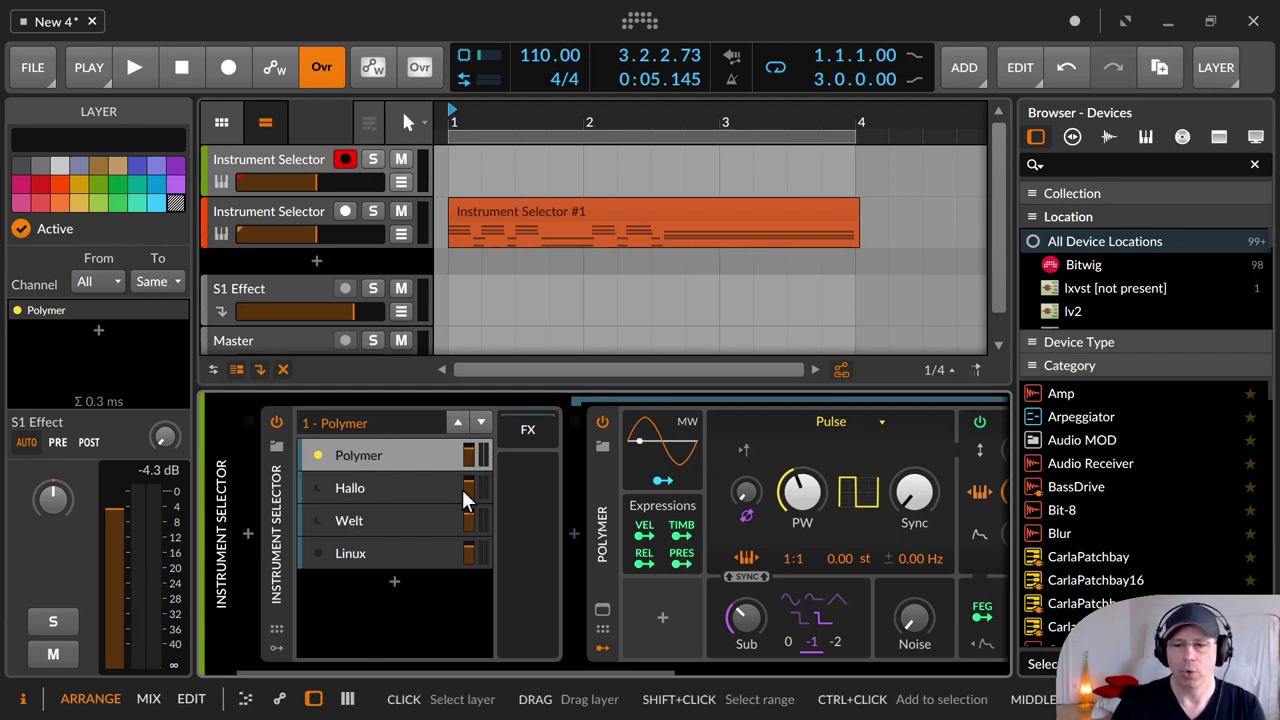
left_click(527, 433)
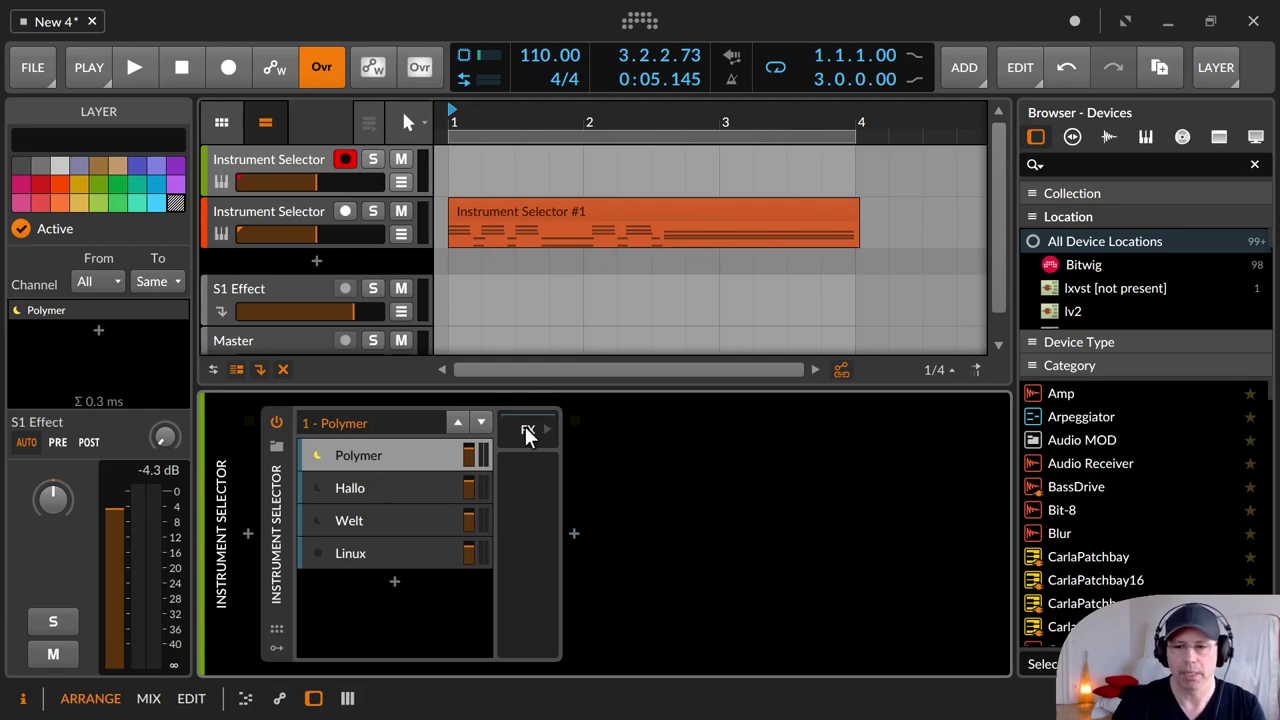
left_click(576, 533)
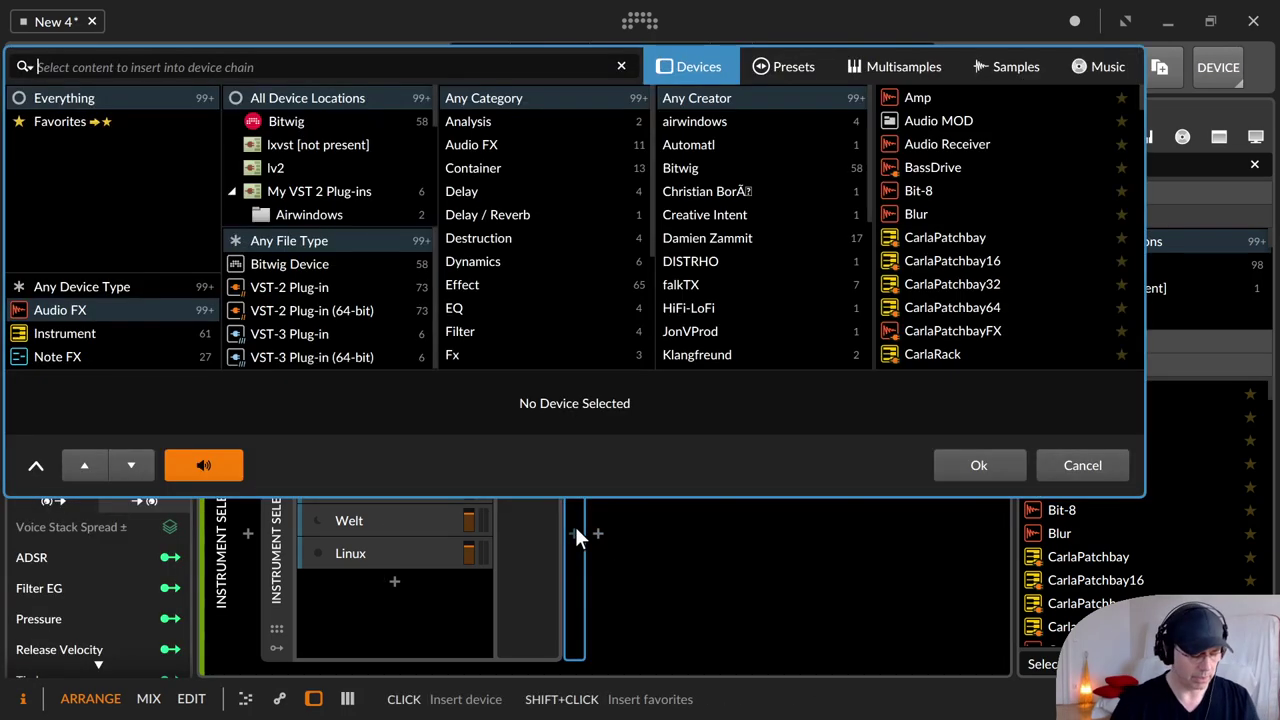
type("rever")
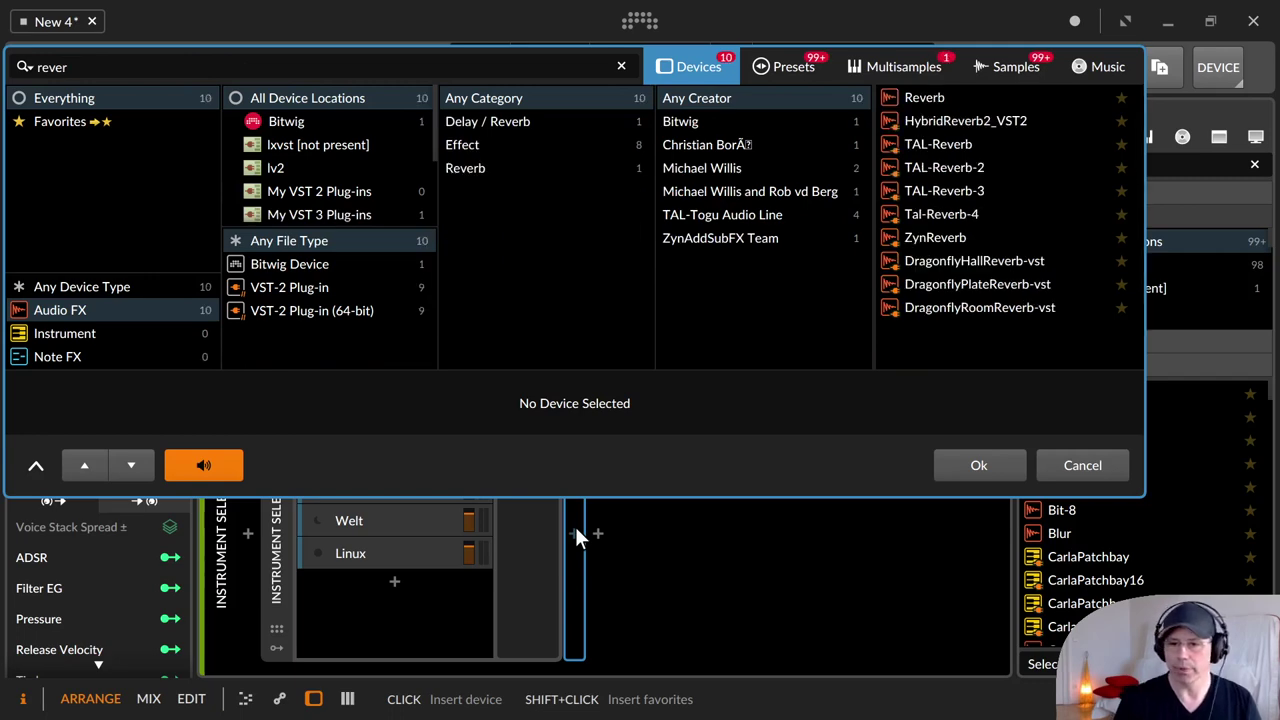
key("ctrl+a")
type("del")
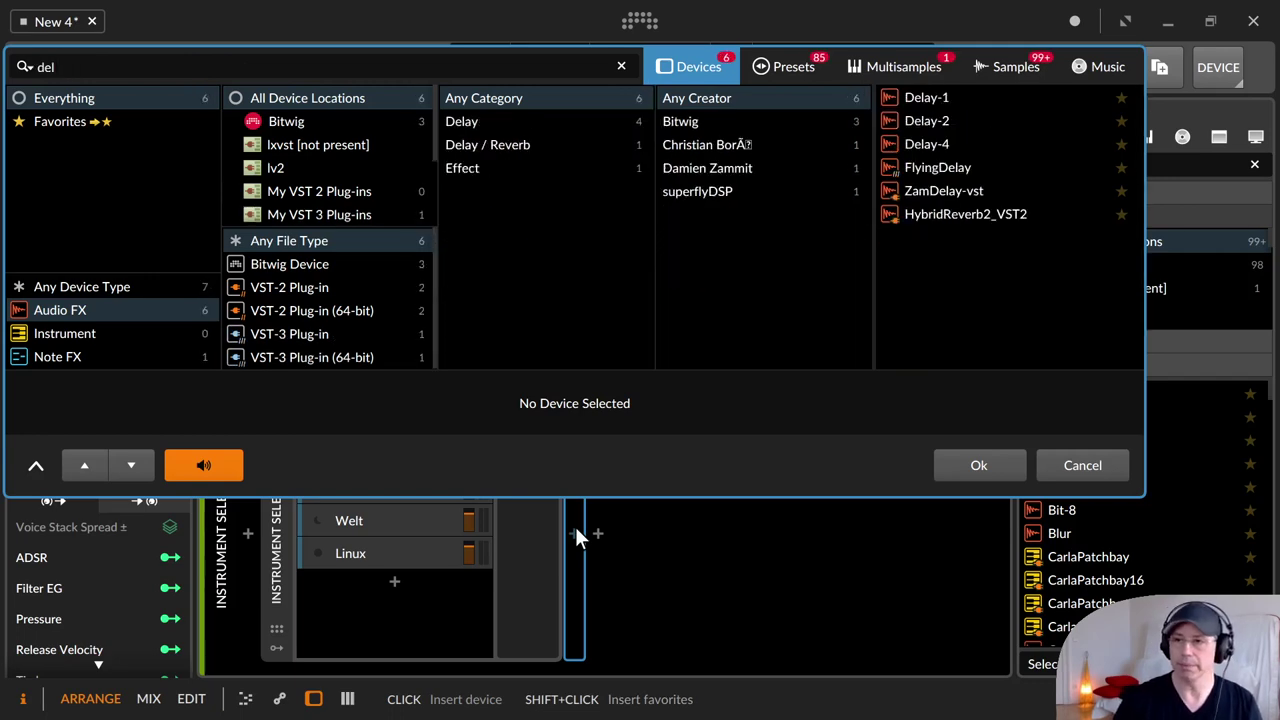
key("Down")
key("Down")
key("Return")
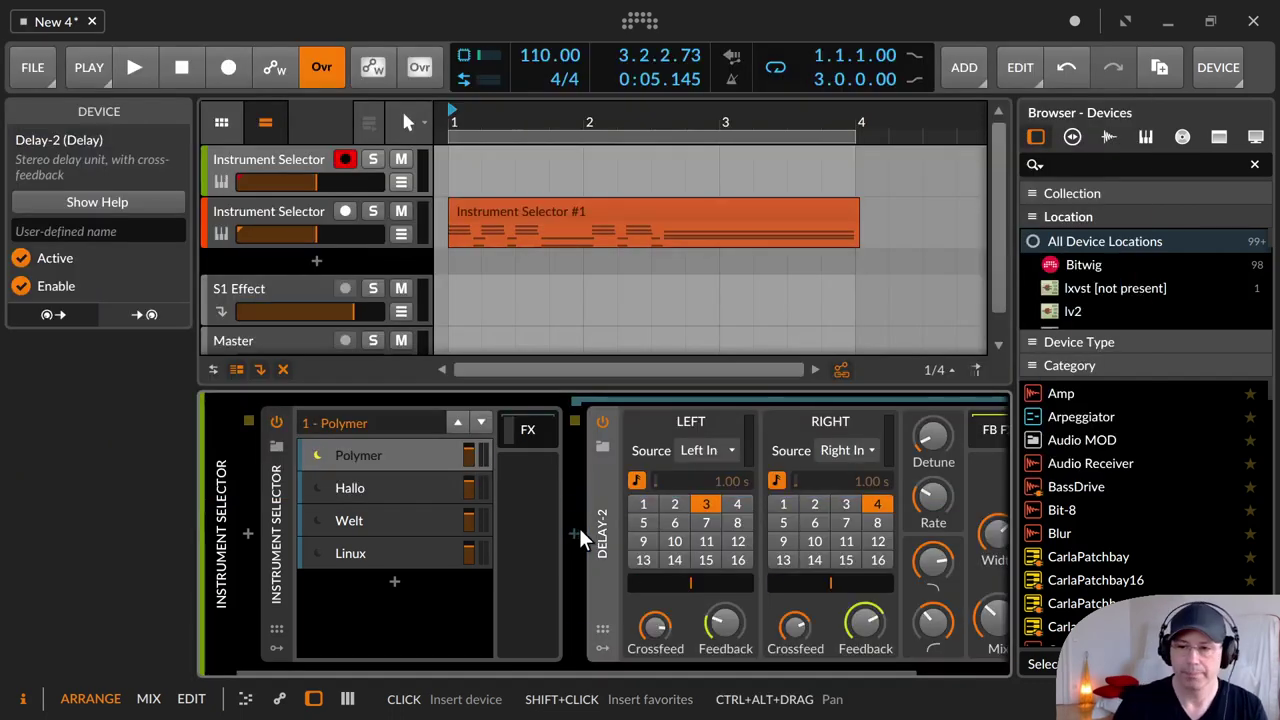
Audition the shared delay by making Hallo, Welt and Linux active in turn, and collapse the FX chain.
left_click(318, 487)
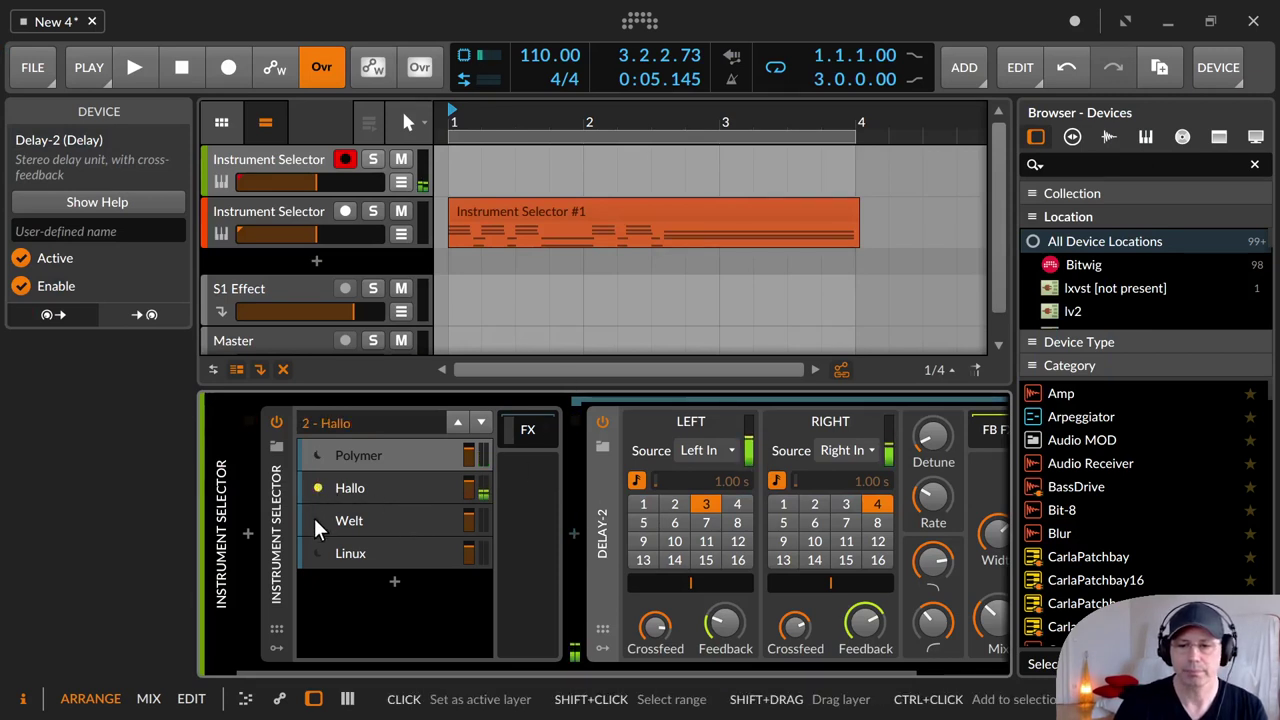
left_click(315, 517)
left_click(320, 551)
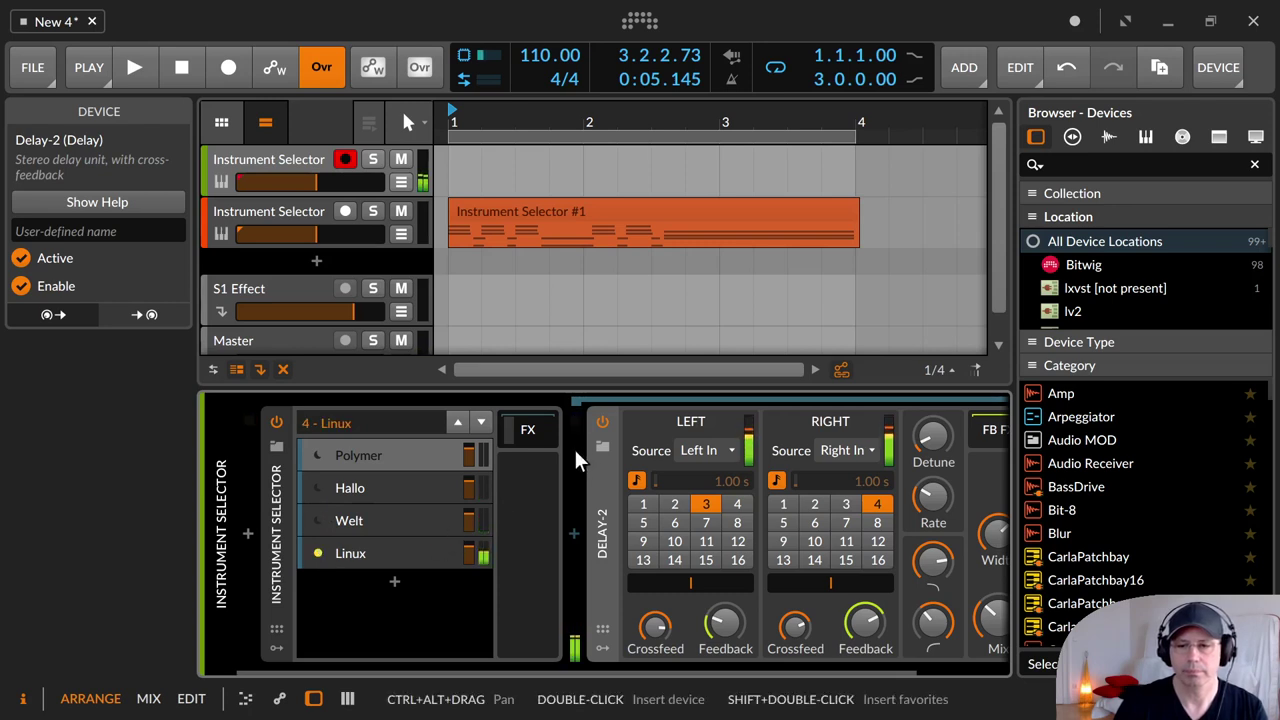
left_click(531, 429)
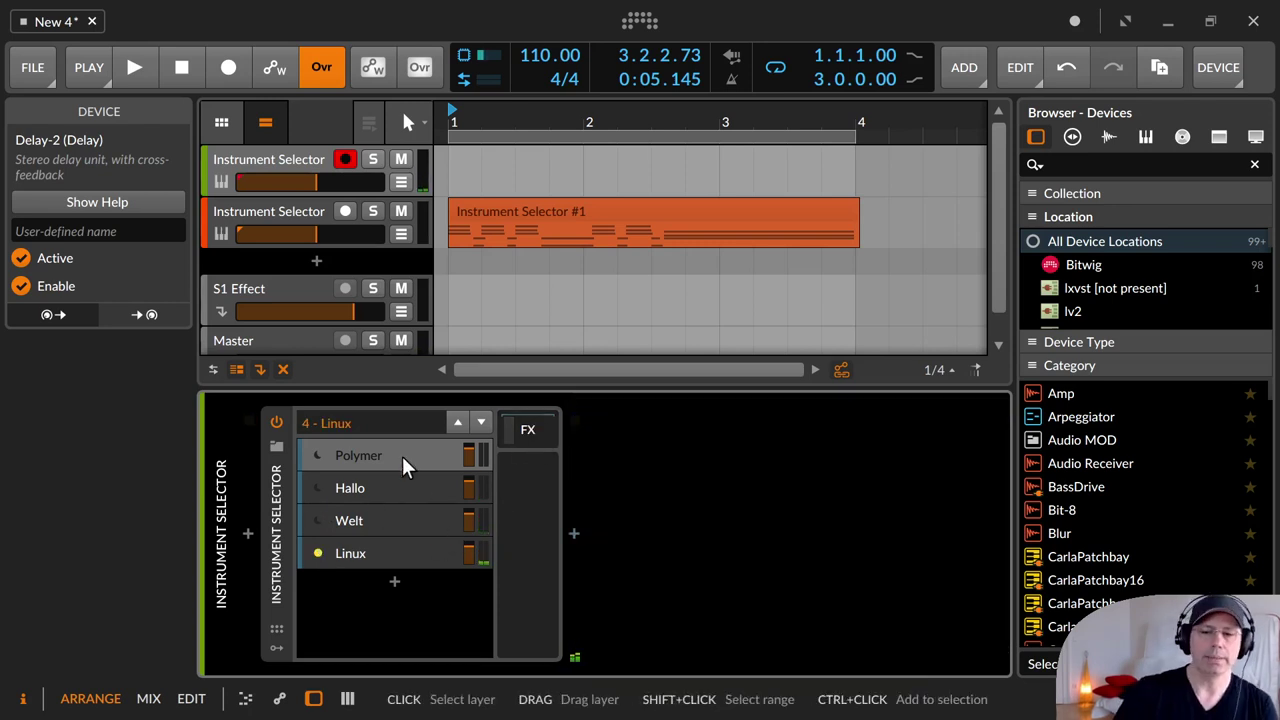
Make Polymer and Hallo active in turn, and view the device chains of the Welt and Hallo layers.
left_click(317, 454)
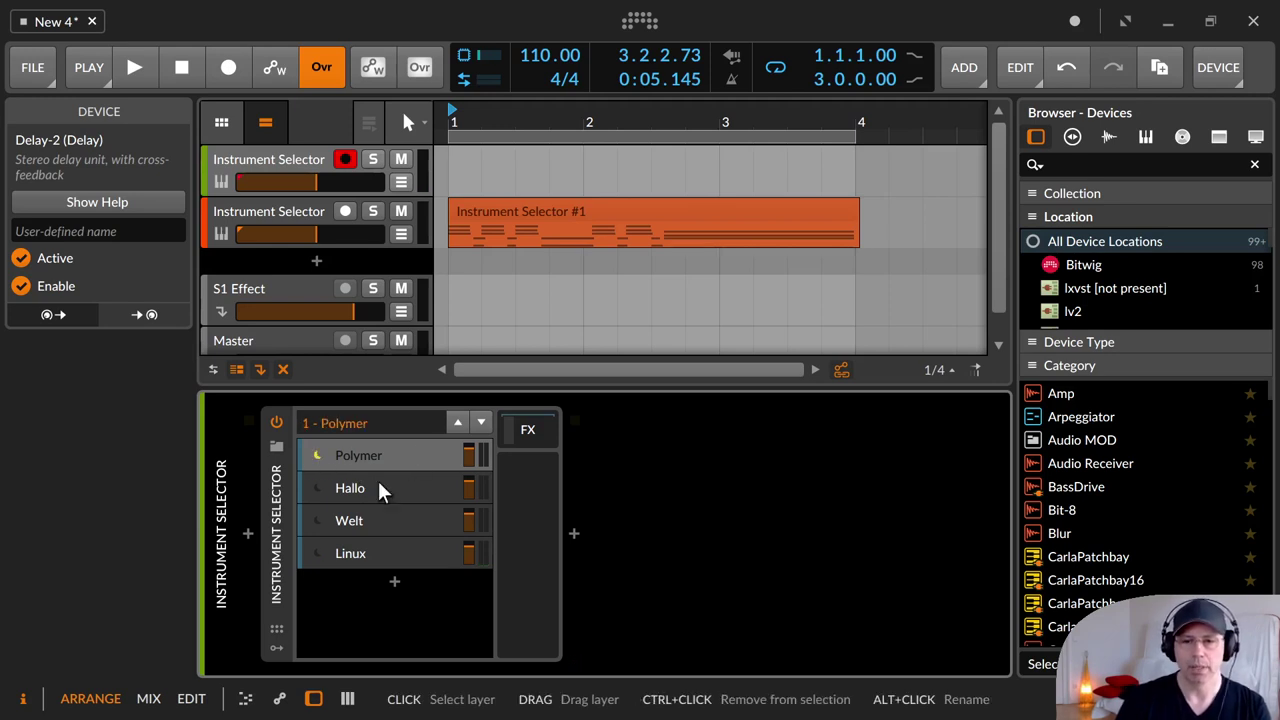
left_click(318, 486)
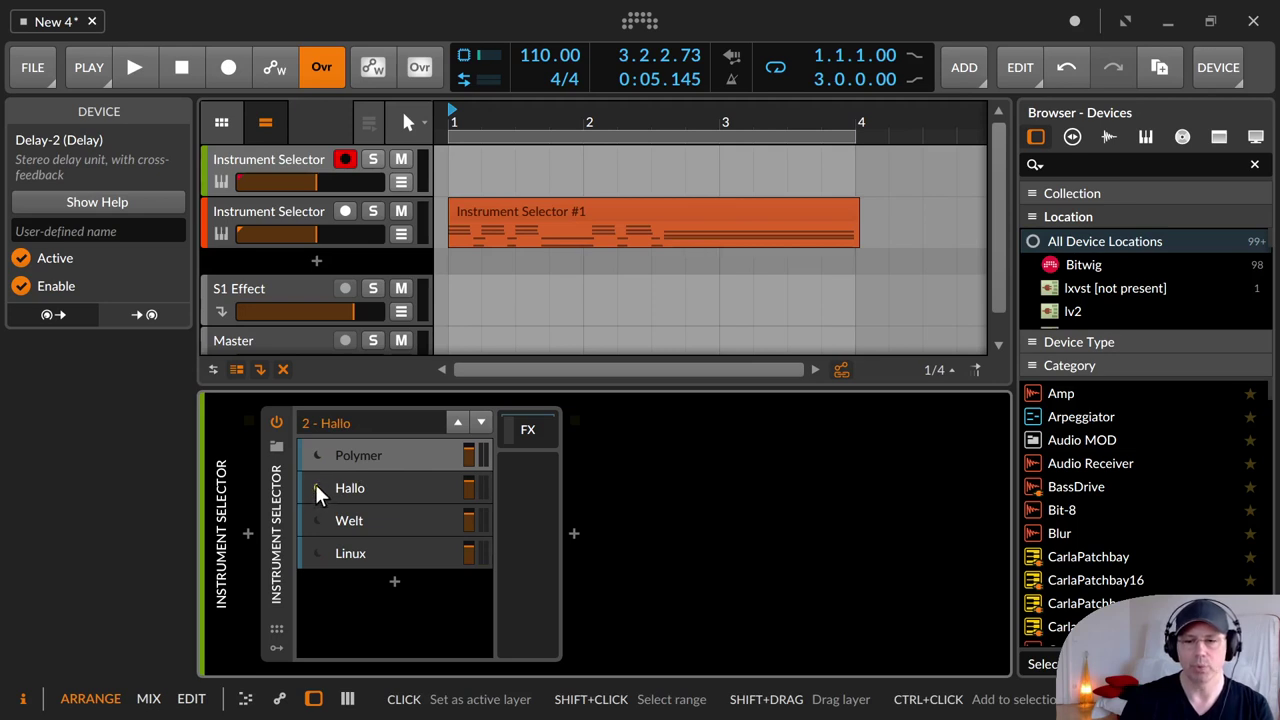
left_click(355, 520)
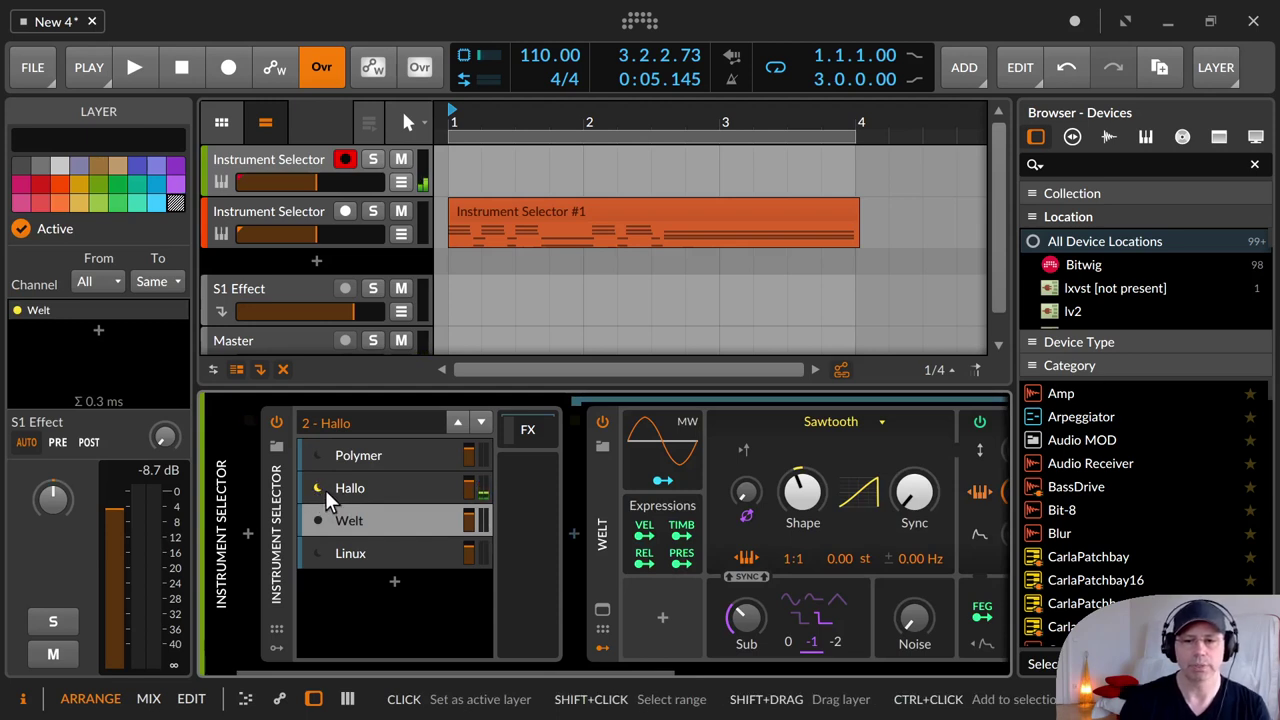
left_click(382, 489)
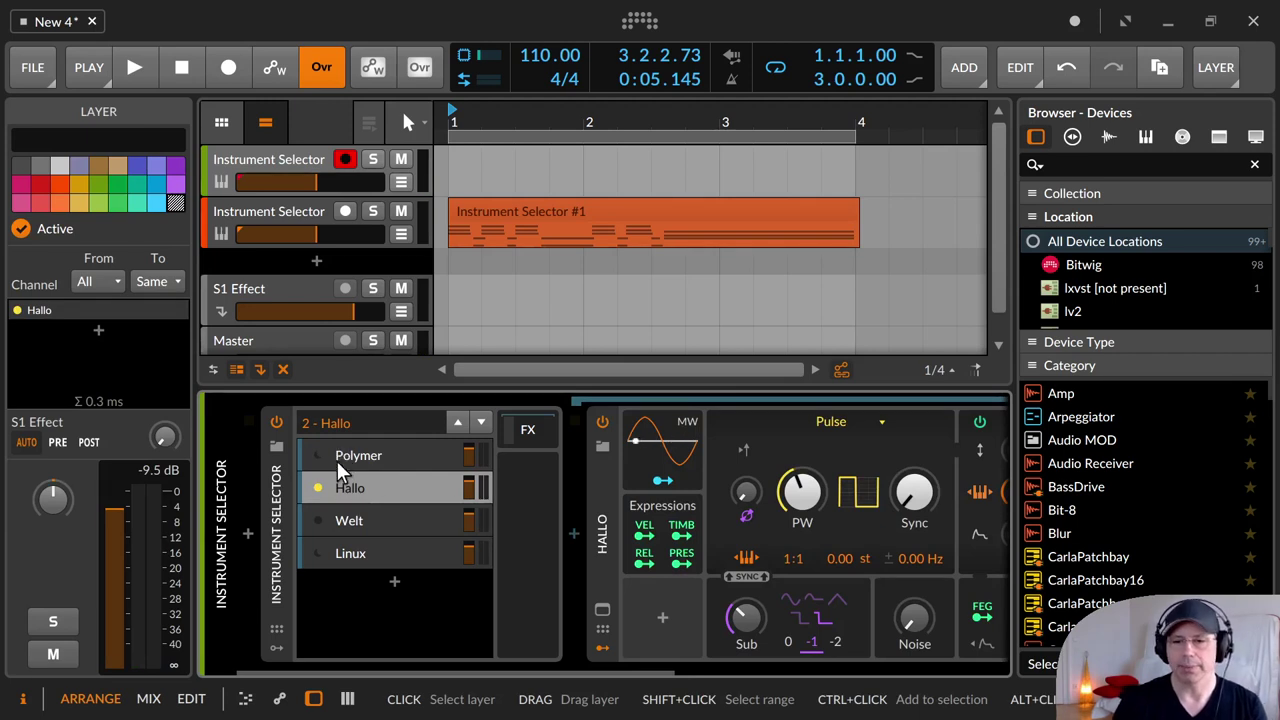
Select the Instrument Selector device and view its available switching modes, keeping Manual.
left_click(280, 522)
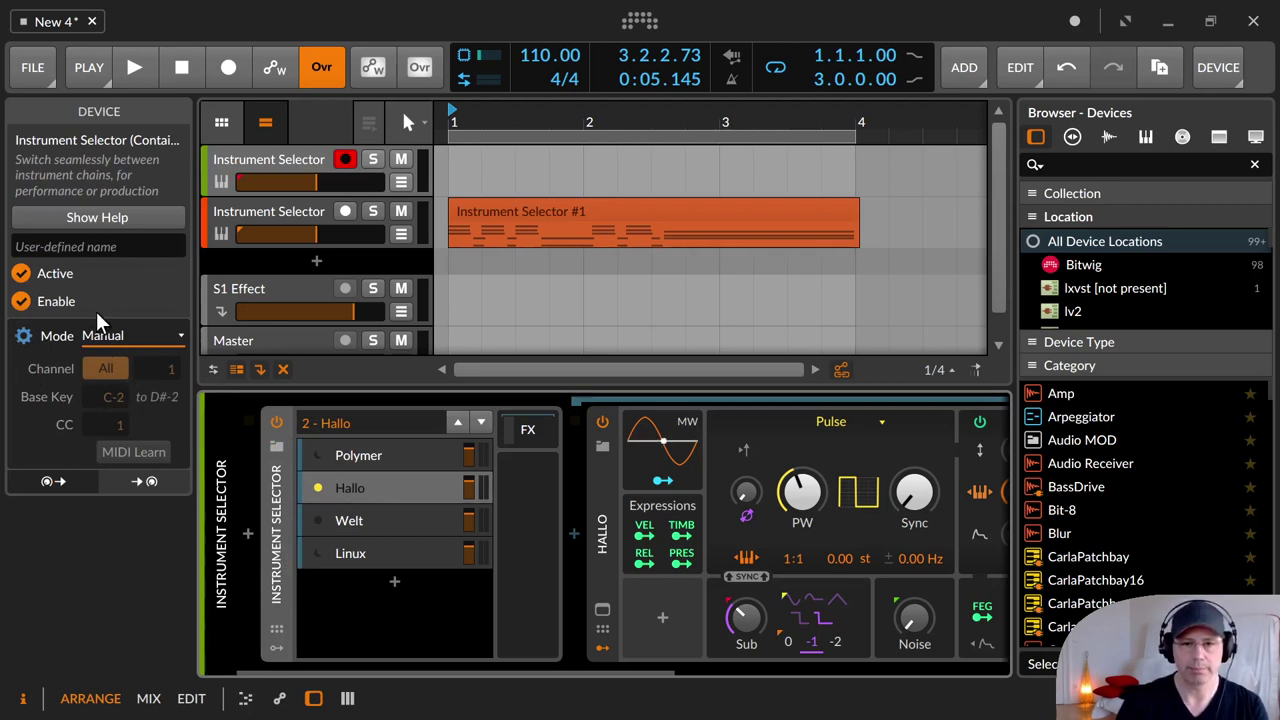
left_click(170, 340)
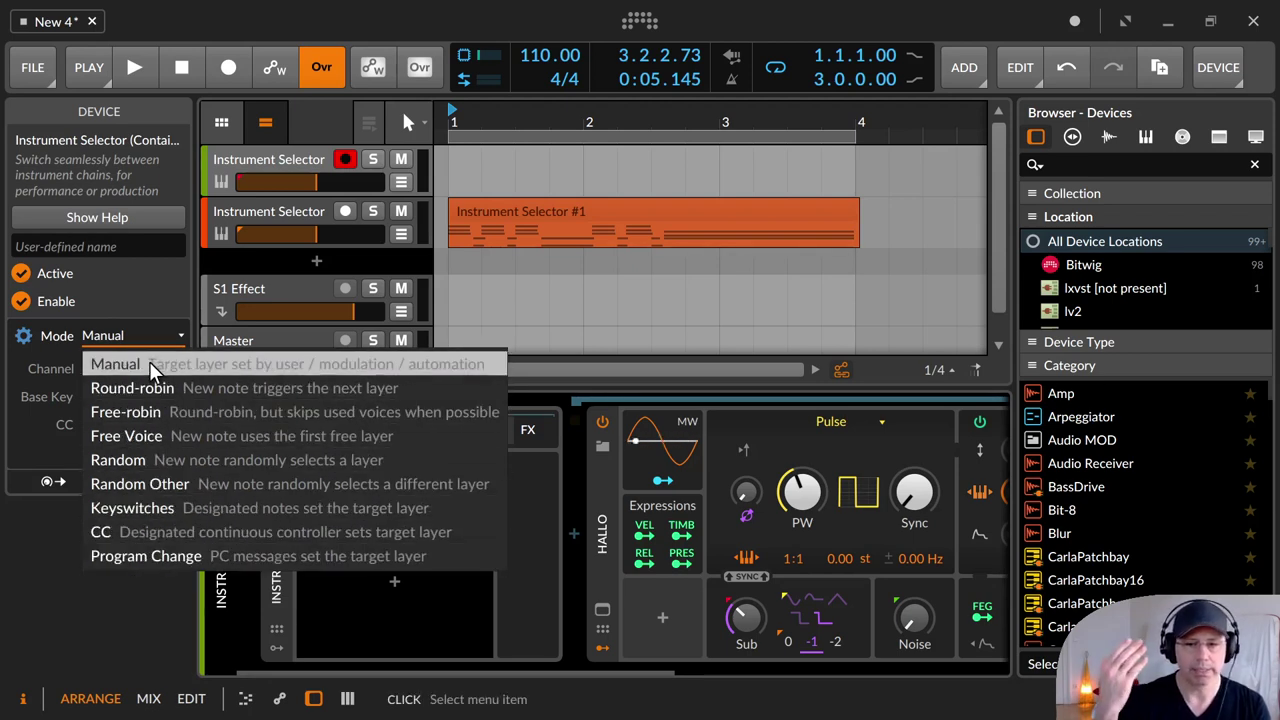
left_click(338, 622)
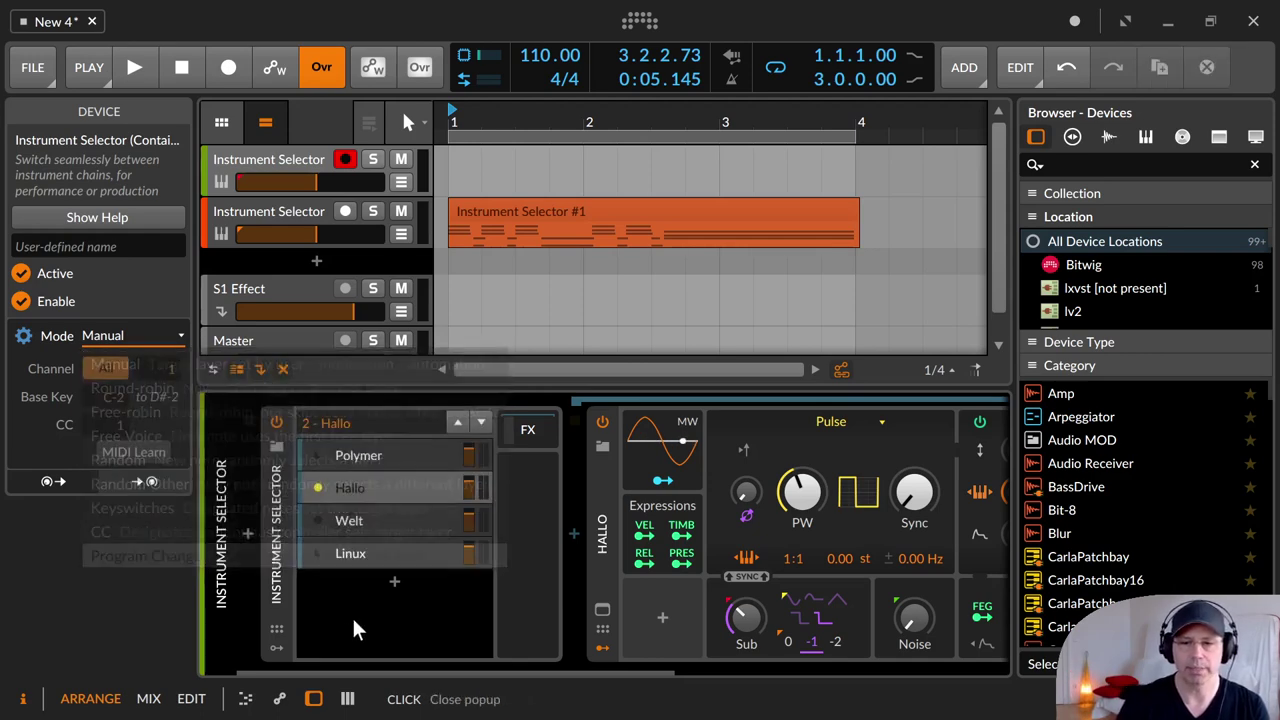
Audition manual switching by making Welt, Linux and Polymer the active layer in turn.
left_click(320, 519)
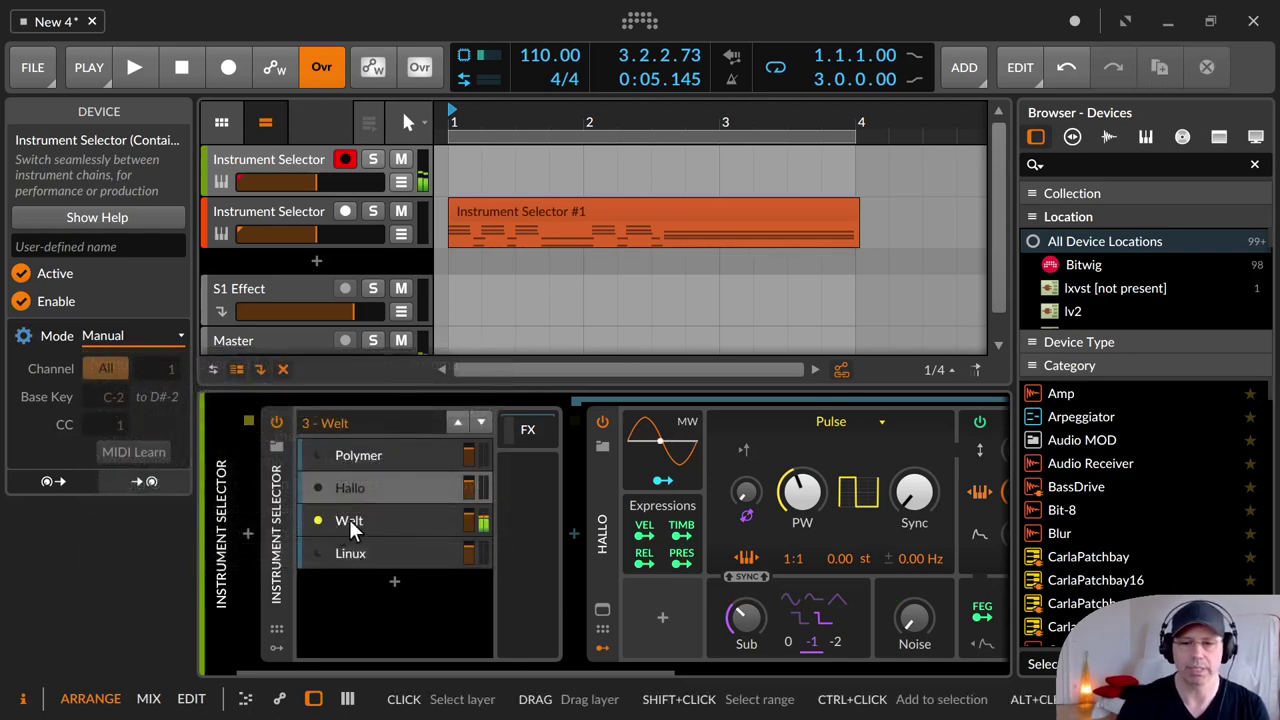
left_click(349, 519)
left_click(318, 551)
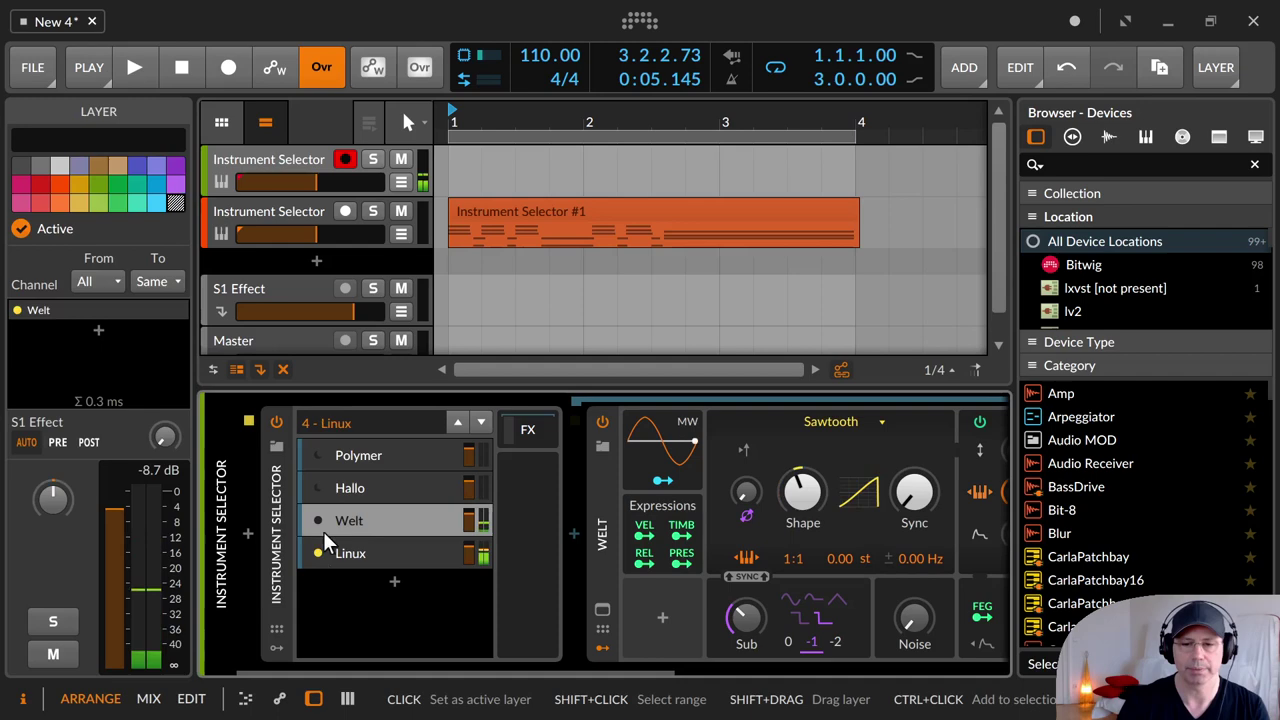
right_click(320, 456)
left_click(316, 456)
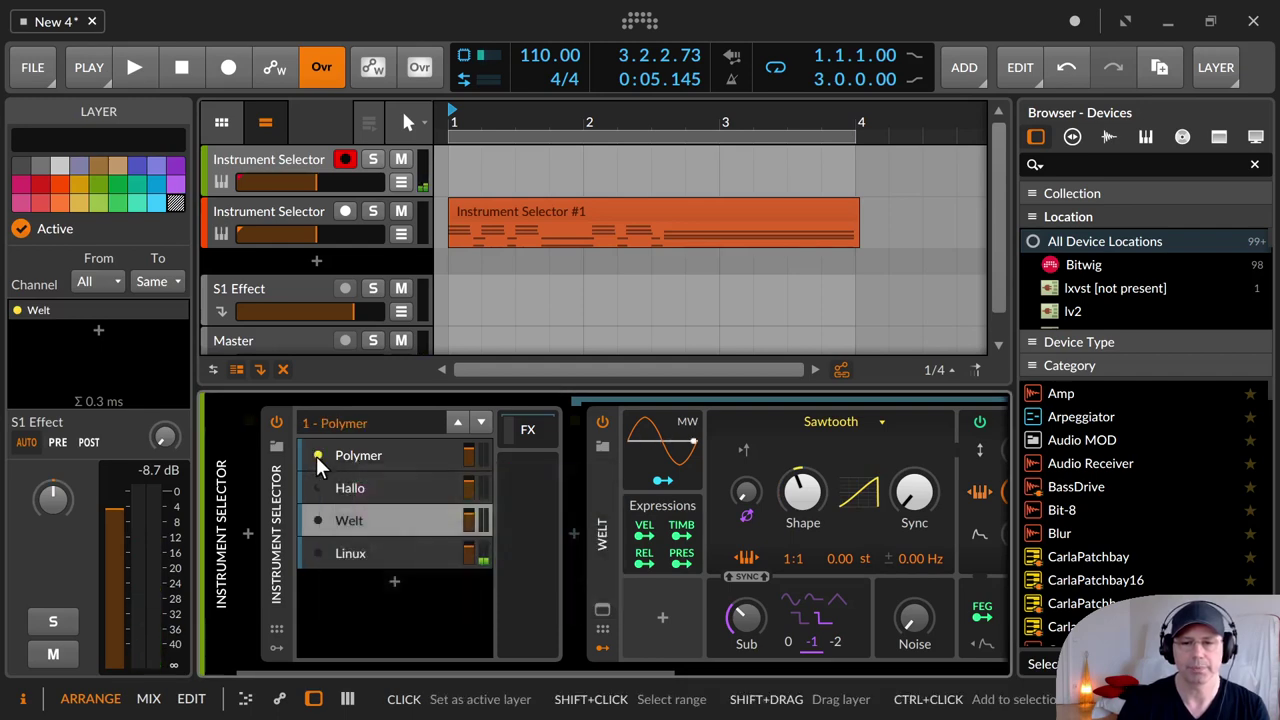
Review the Instrument Selector's Mode options, including Round-robin, and close the list without changing the mode.
left_click(262, 477)
left_click(95, 336)
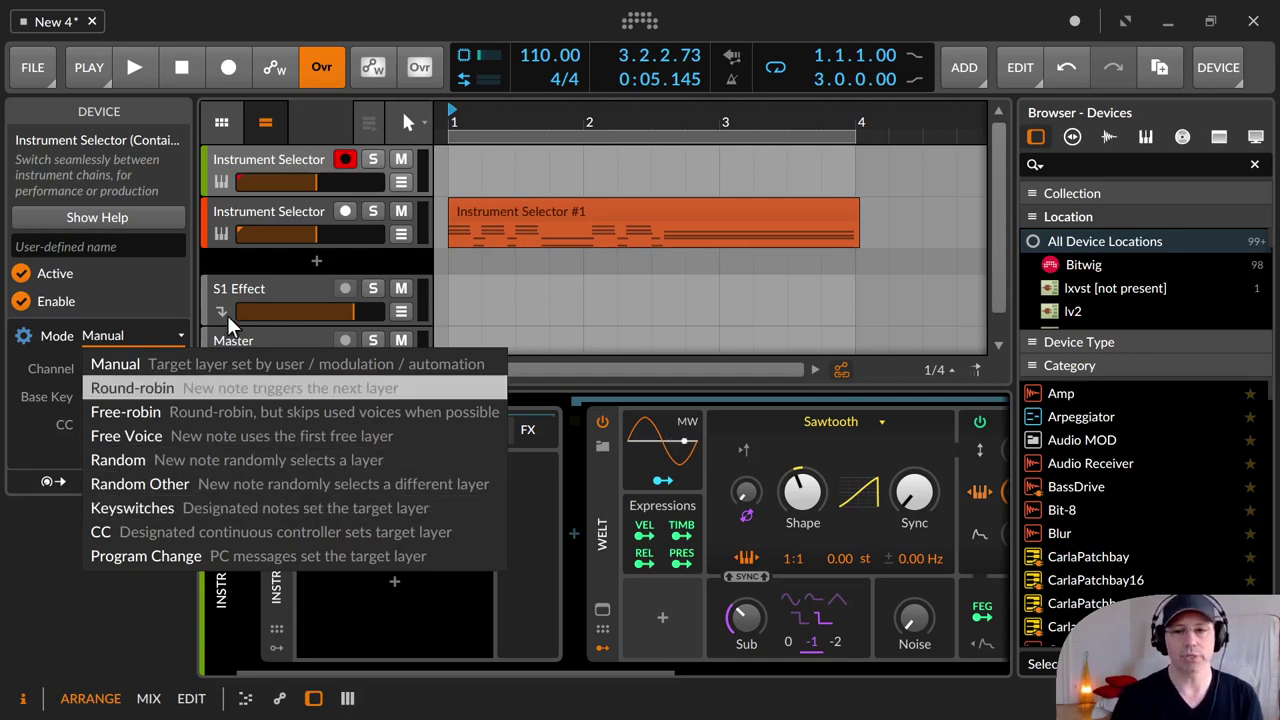
left_click(293, 203)
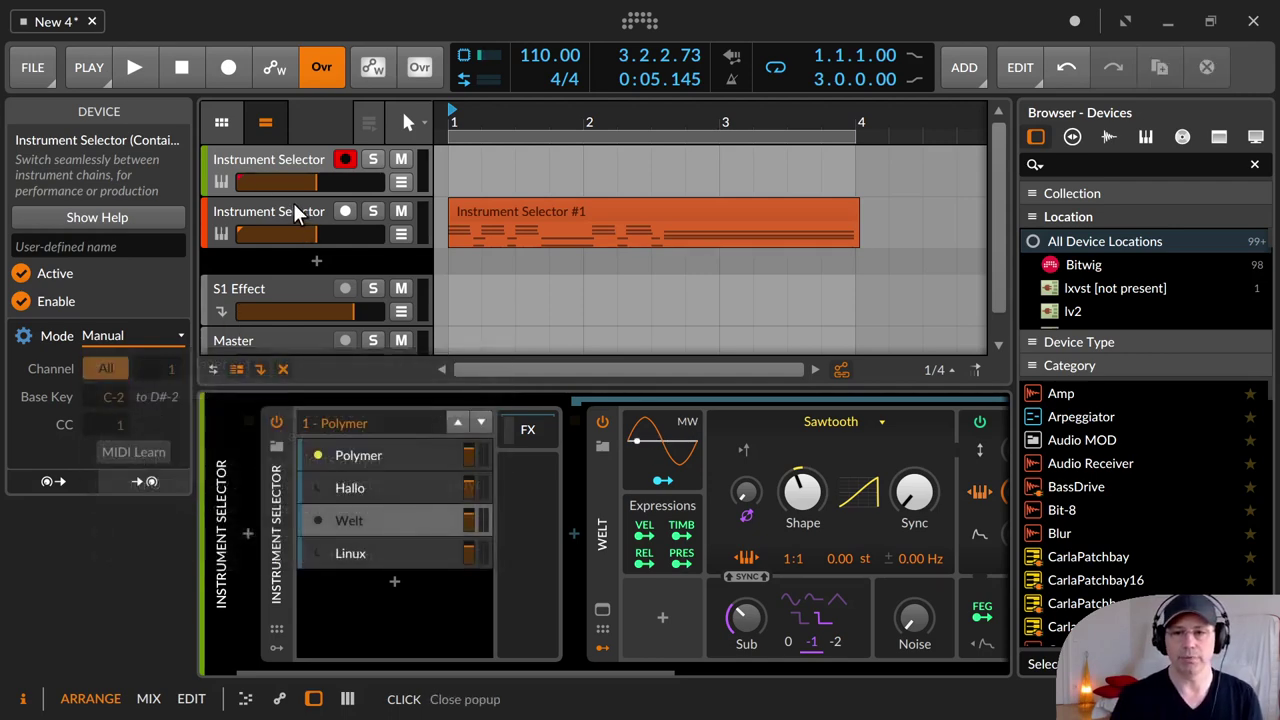
Switch to the second Instrument Selector track and examine its selector device's Keyswitches mode and Base Key setting.
left_click(293, 203)
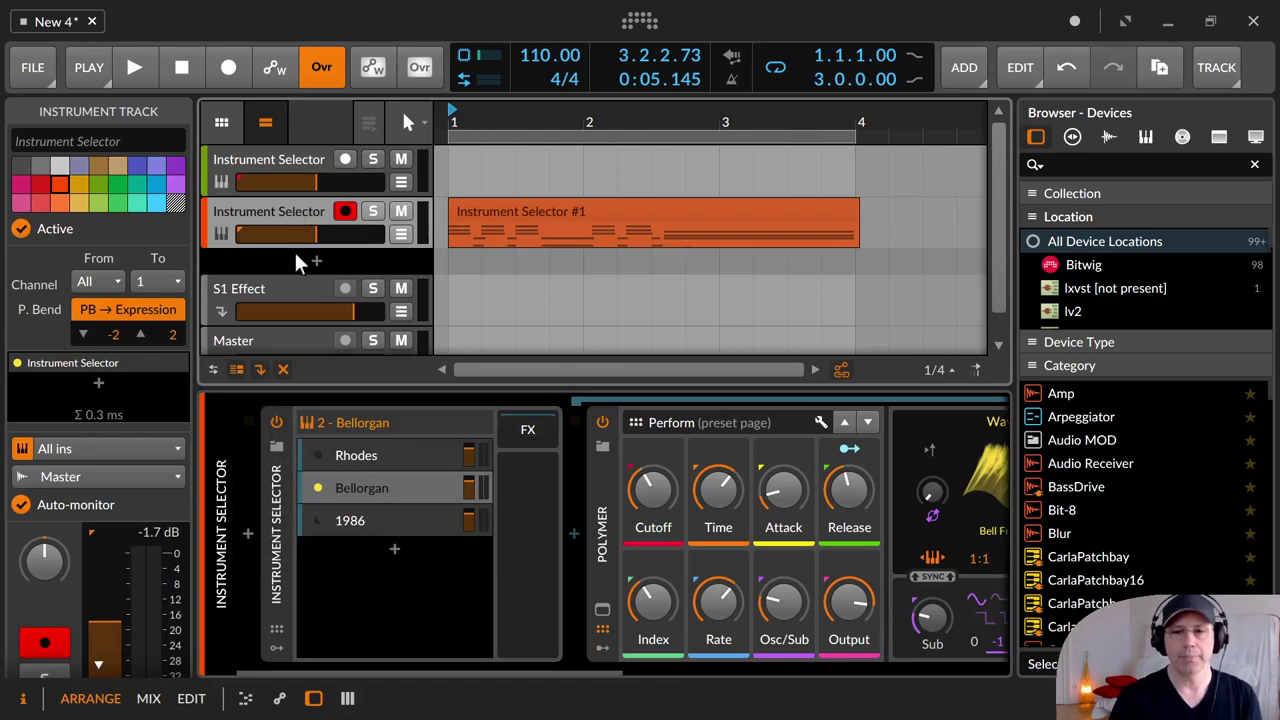
left_click(279, 482)
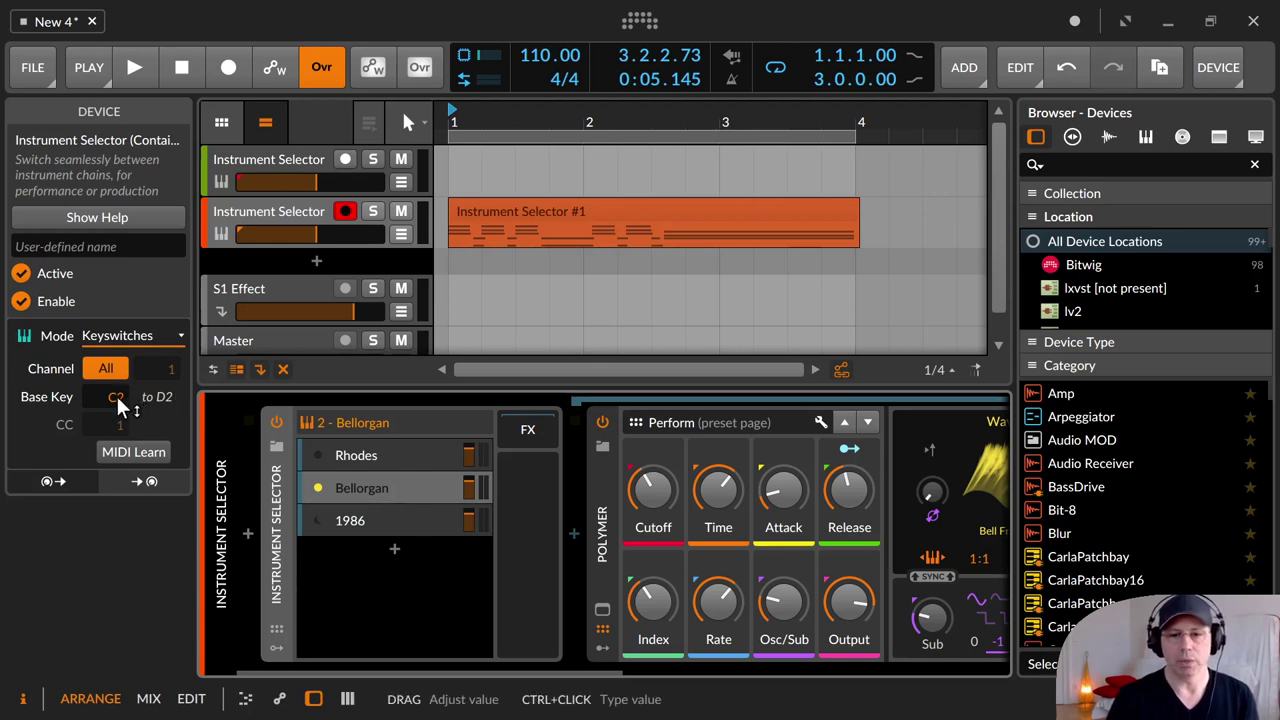
mouse_move(114, 397)
left_mouse_down()
mouse_move(114, 410)
mouse_move(114, 382)
mouse_move(114, 397)
left_mouse_up()
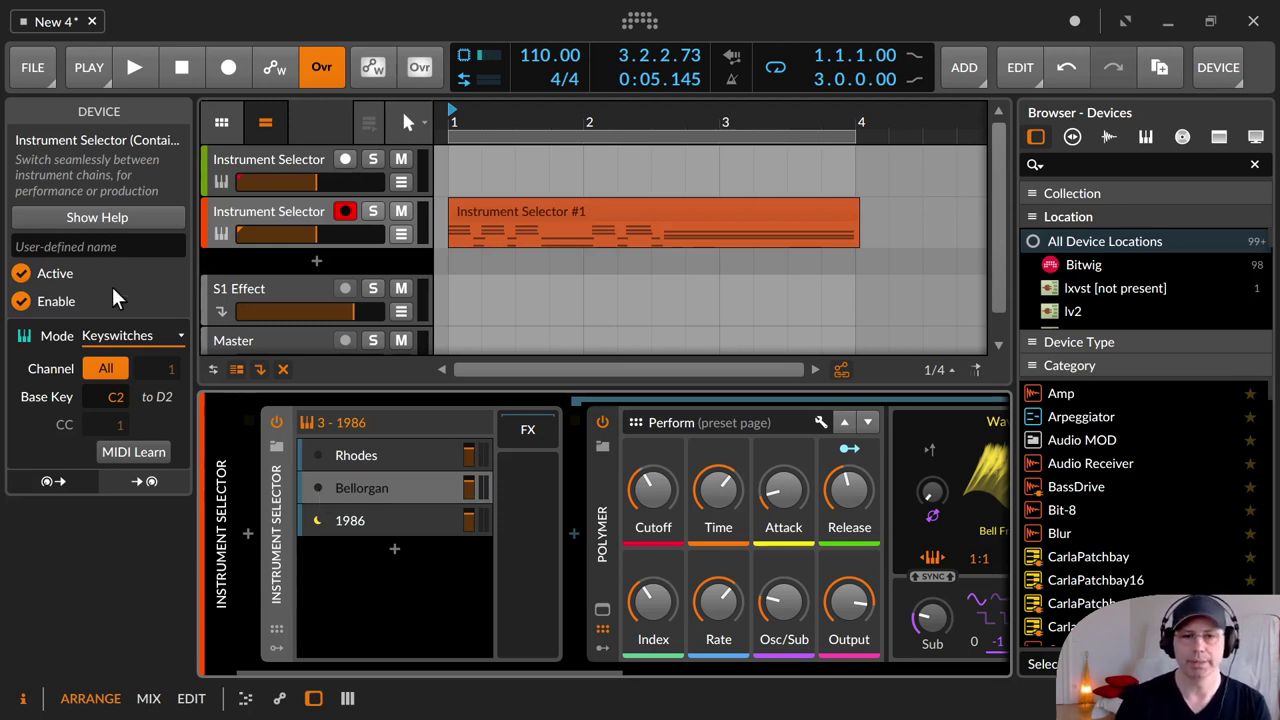
Return to the first track's Instrument Selector and review its modes through Program Change, leaving Manual selected.
left_click(287, 161)
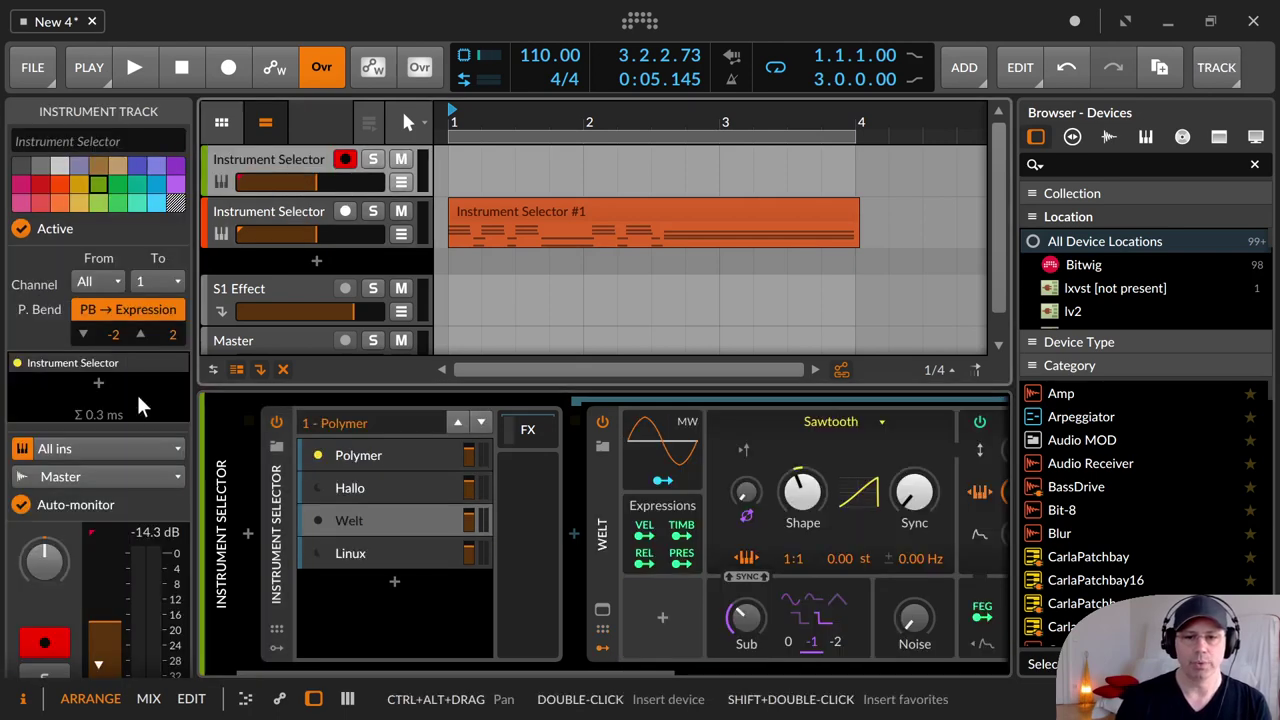
left_click(279, 476)
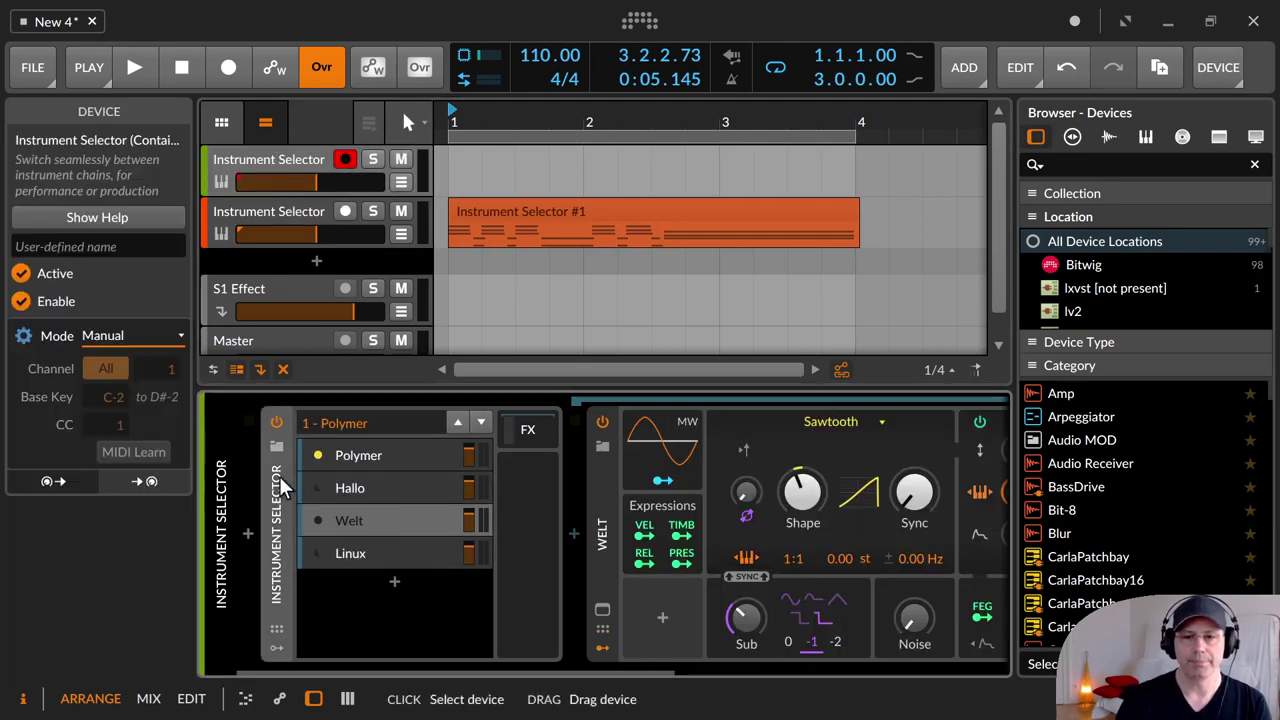
left_click(108, 334)
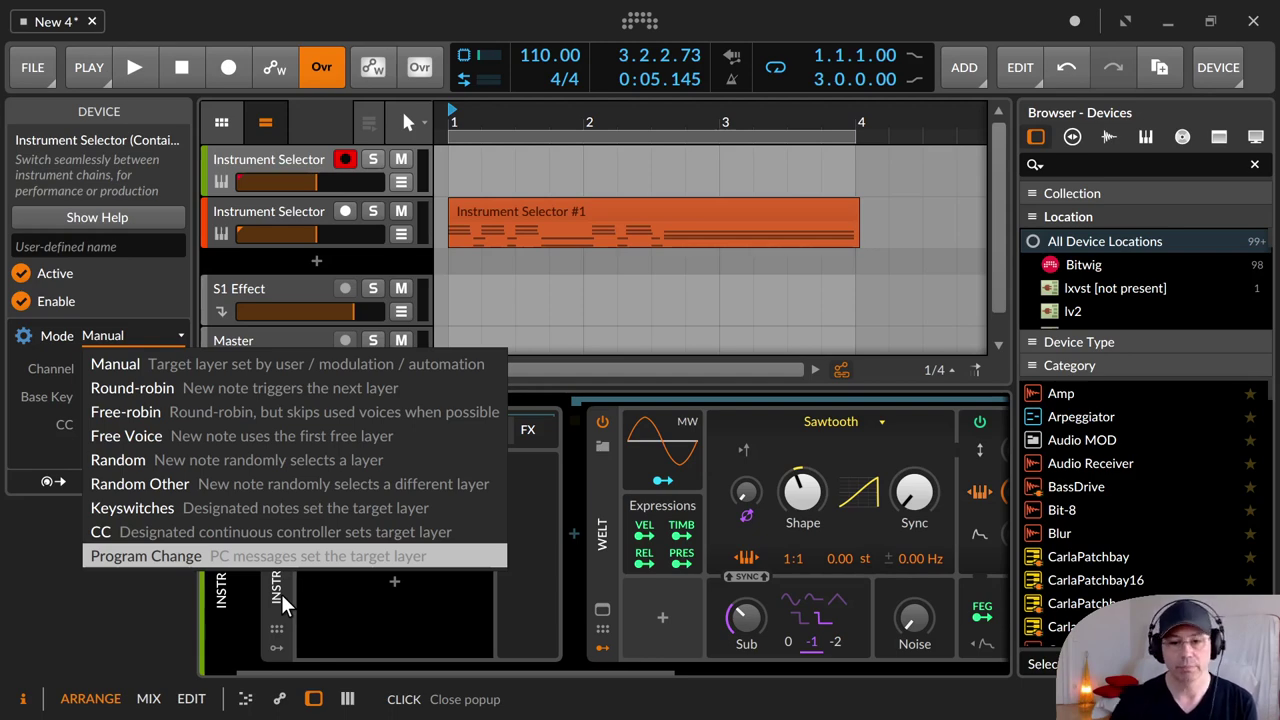
left_click(367, 606)
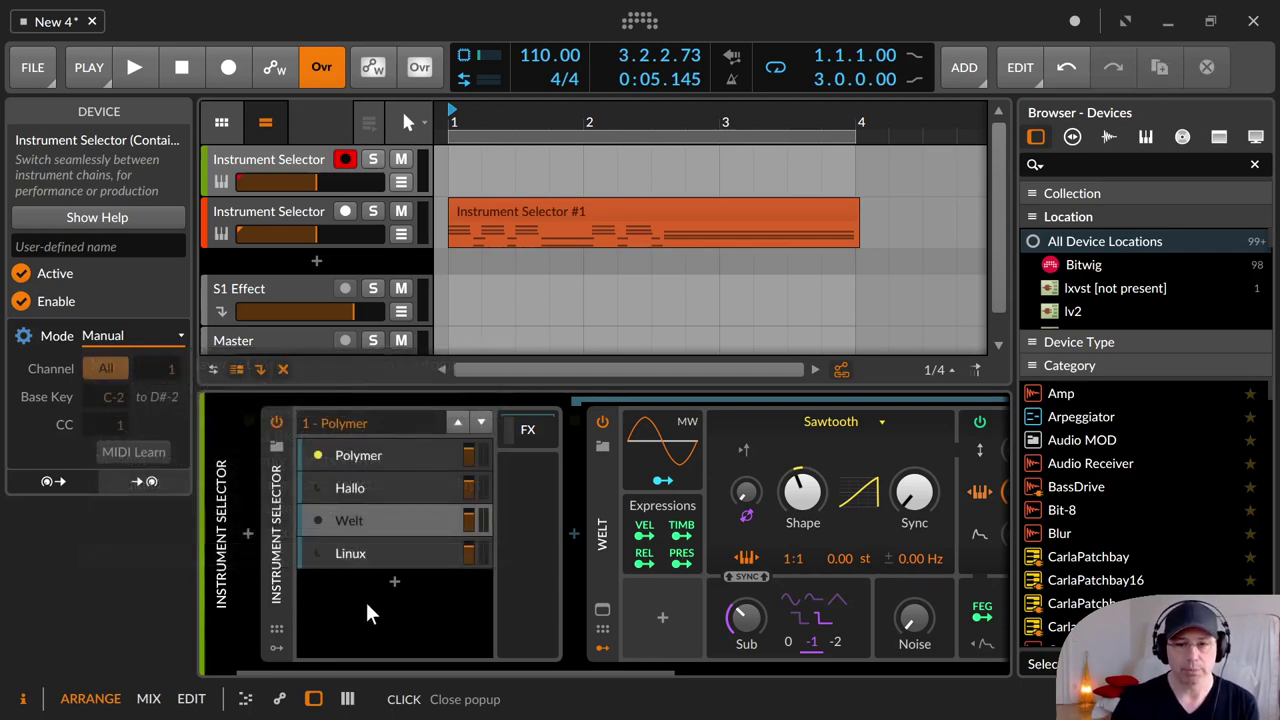